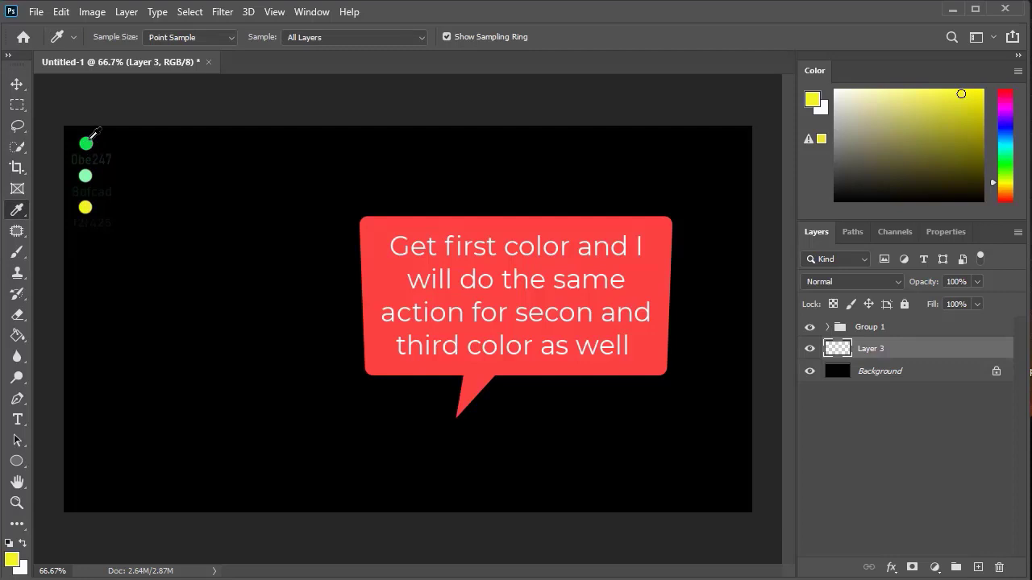
Step: Sample the bright green swatch 0be247 and paint scattered round dots of varying brush sizes across the canvas on Layer 3
click(87, 142)
click(18, 252)
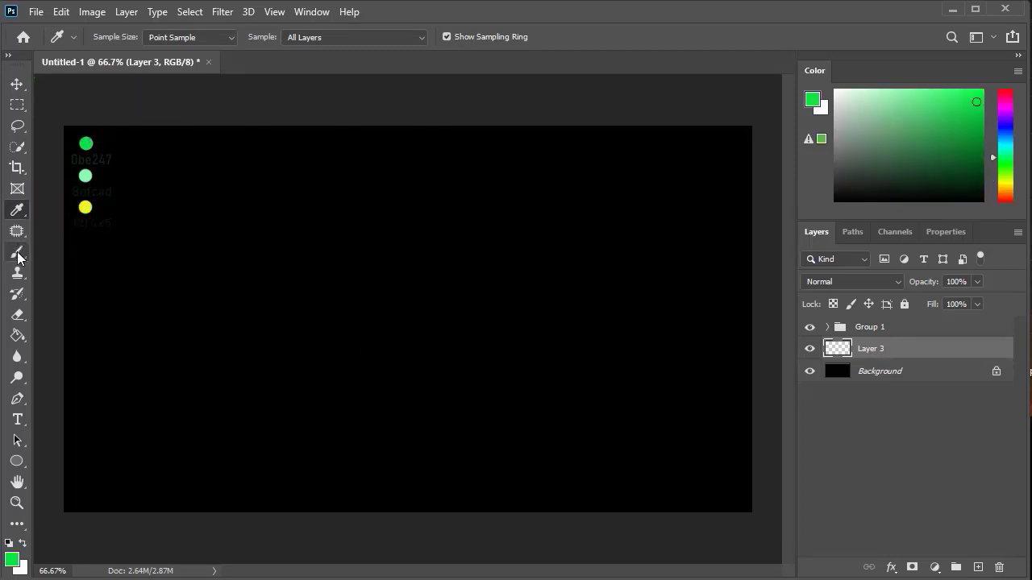
click(114, 252)
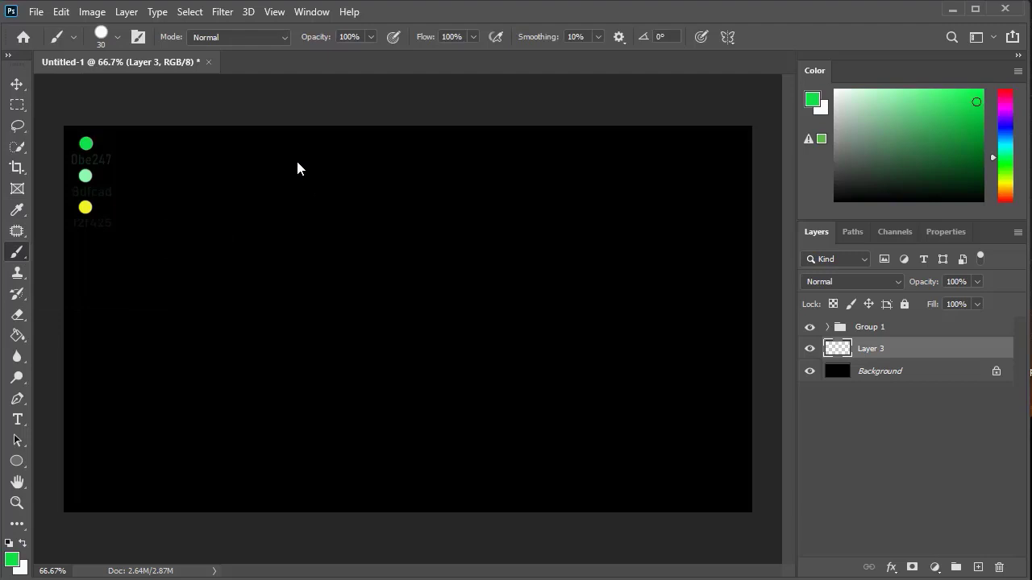
key(])
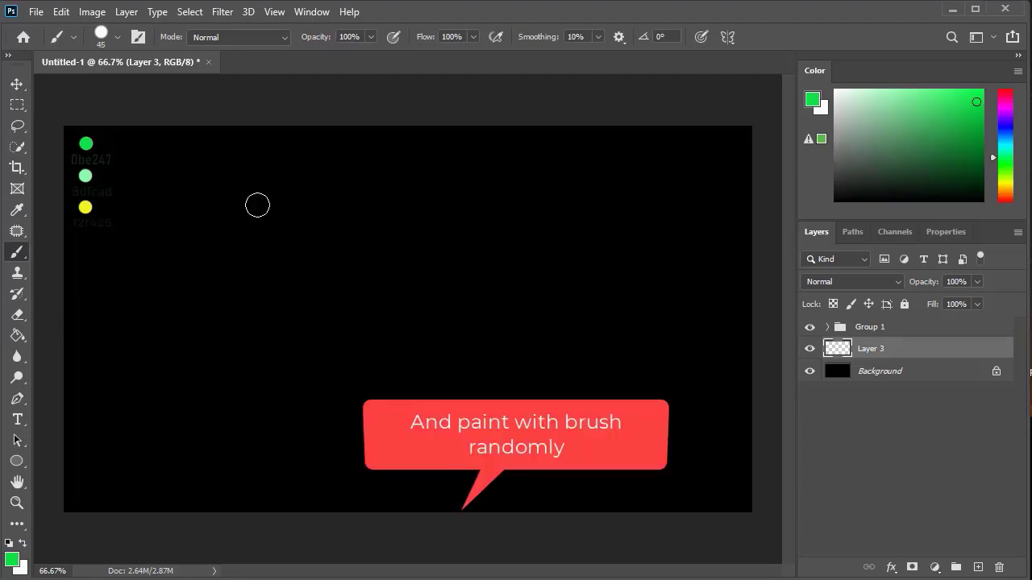
click(234, 198)
click(314, 223)
click(412, 233)
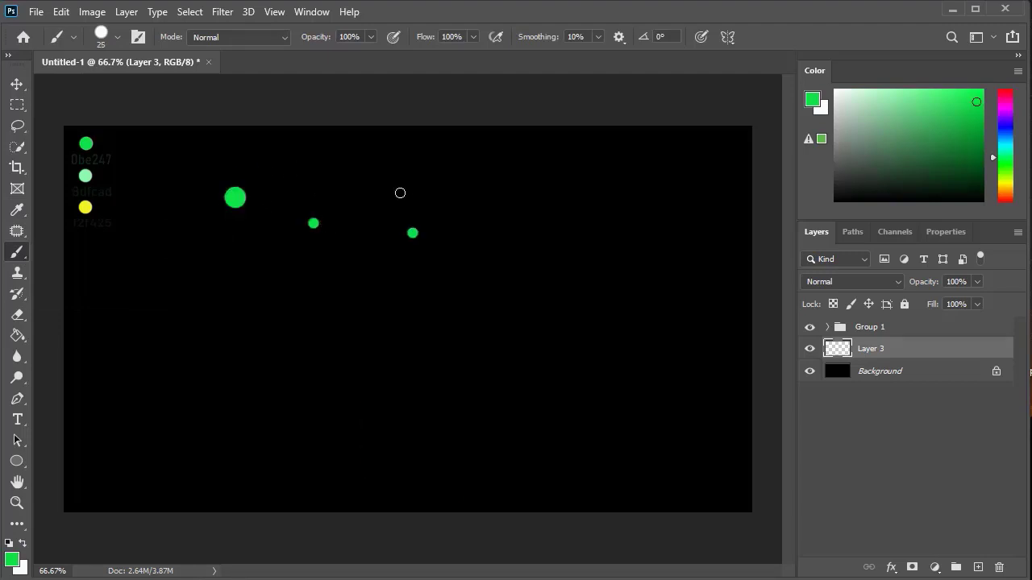
click(373, 171)
click(555, 176)
key(])
click(620, 291)
key([)
click(619, 409)
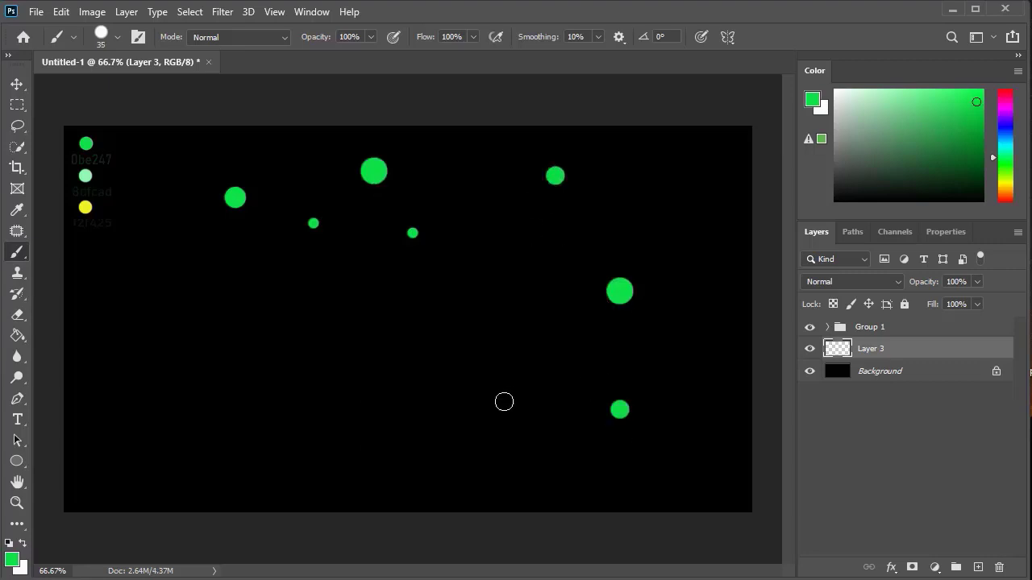
key(])
key(])
click(519, 315)
key([)
key([)
key([)
key([)
click(494, 371)
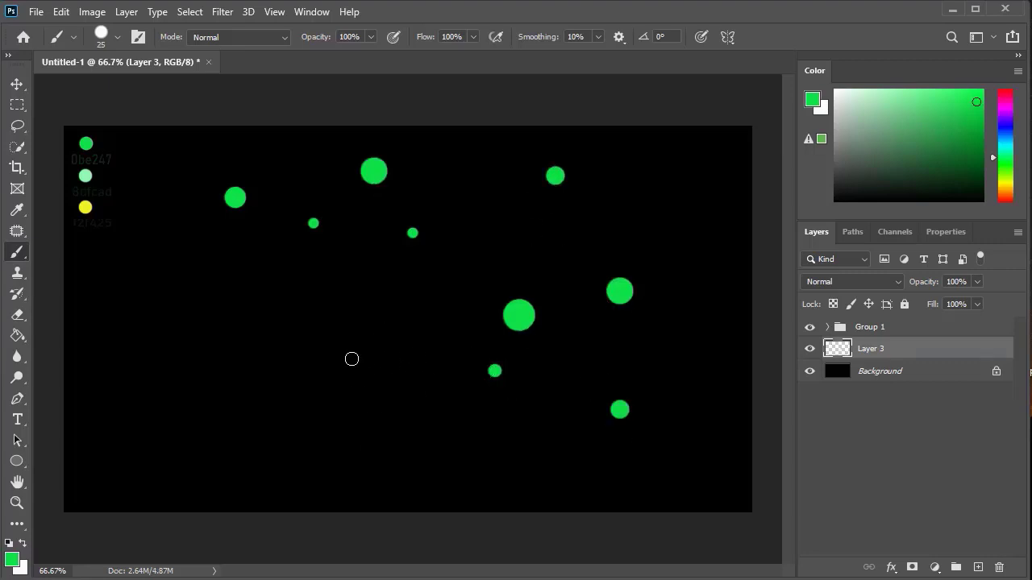
key(])
key(])
key(])
key(])
click(345, 346)
key(p)
key(b)
key([)
key([)
key([)
key([)
key([)
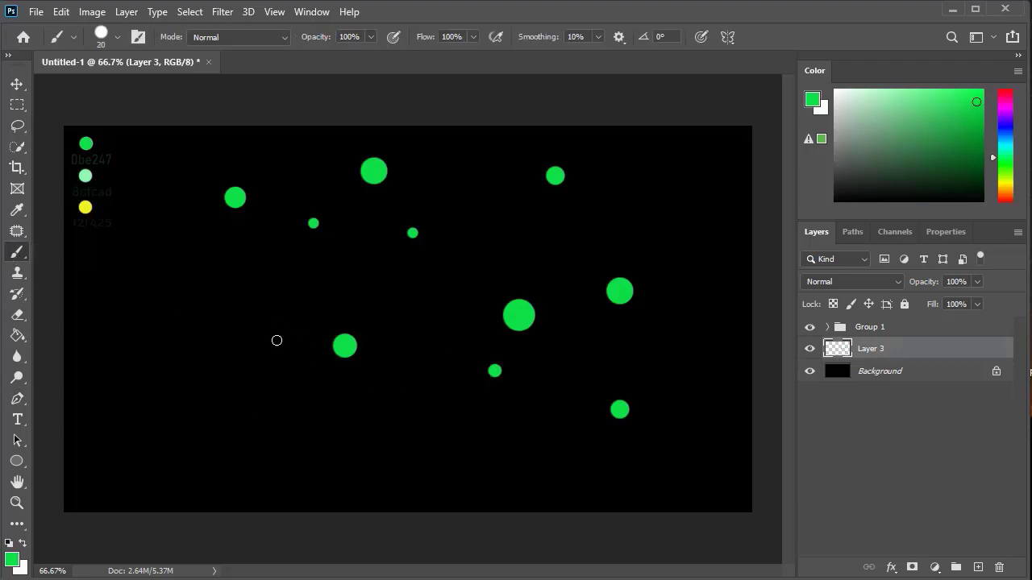
click(212, 305)
key([)
key([)
click(258, 413)
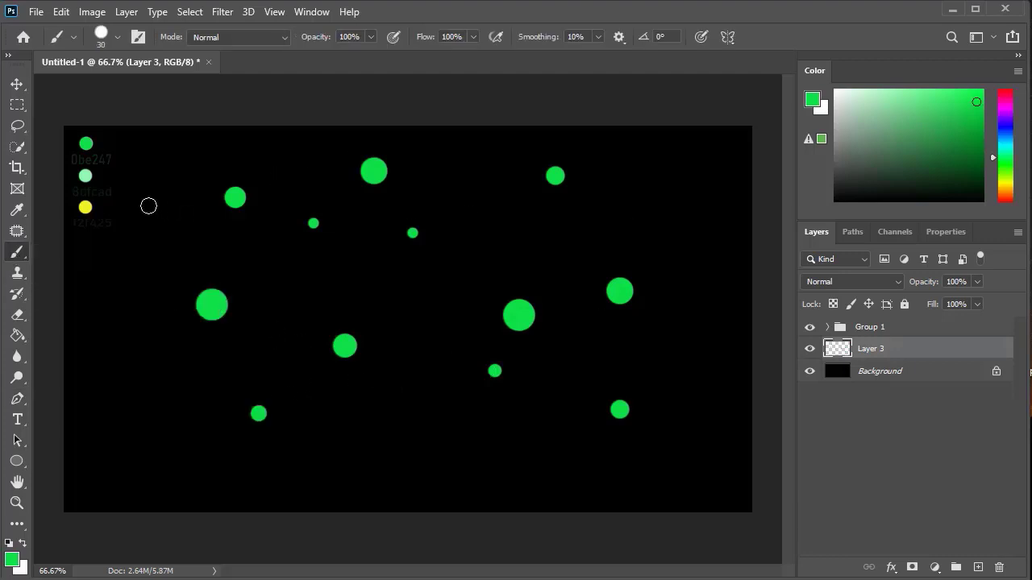
Step: Sample the pale green swatch and paint scattered dots of varying sizes between the bright green ones, undoing a misplaced dot
click(16, 209)
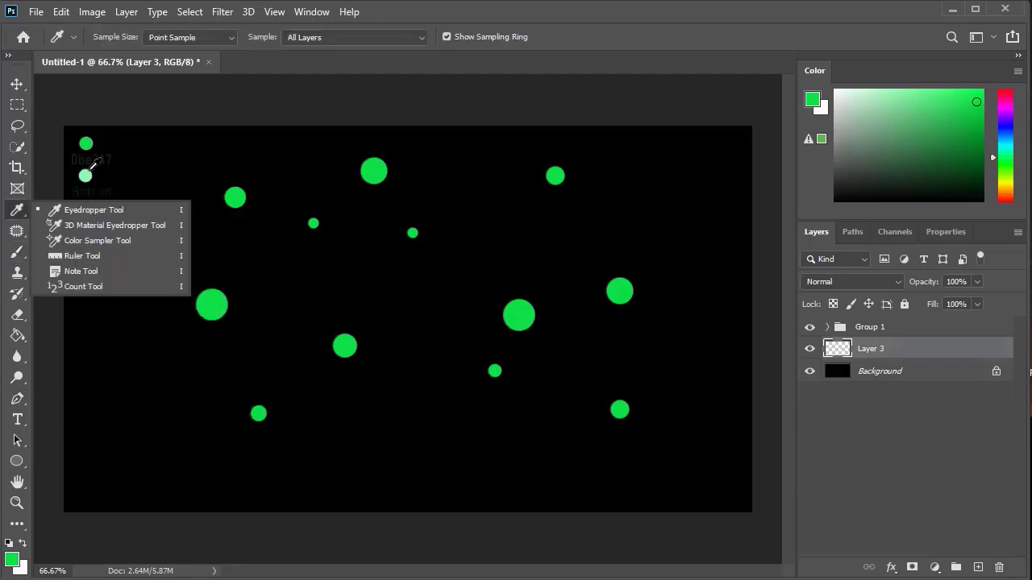
click(86, 174)
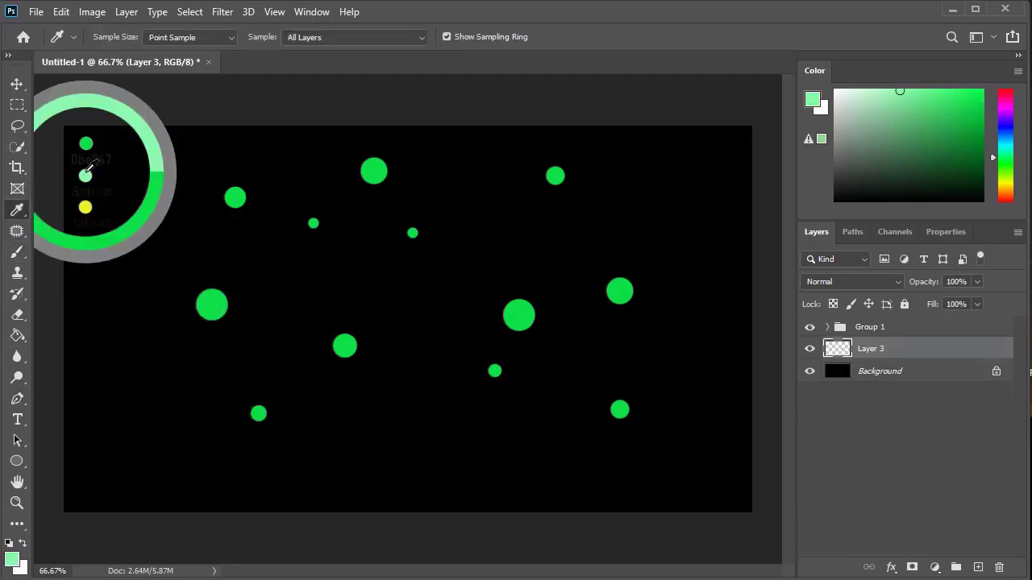
click(17, 251)
click(68, 252)
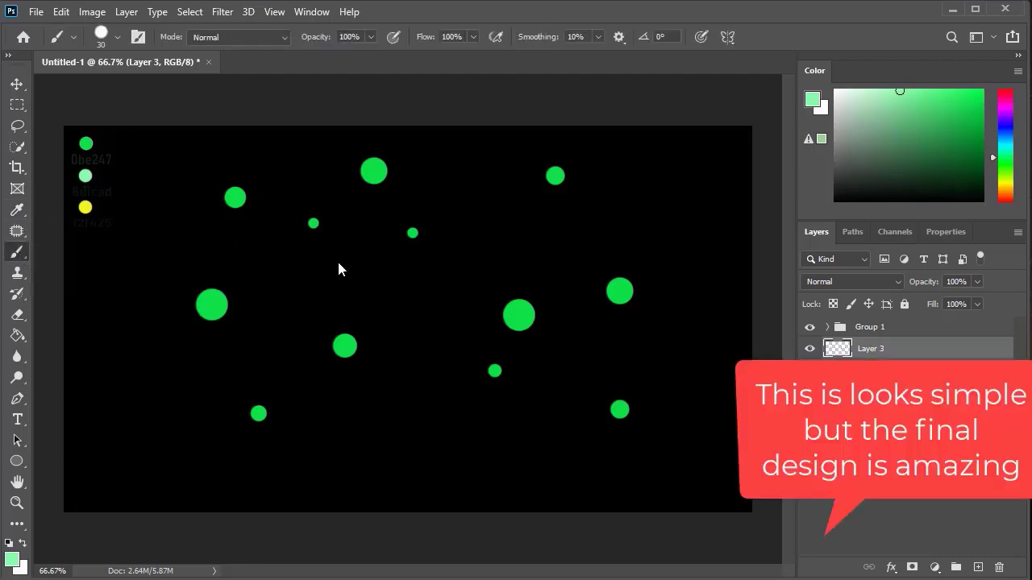
click(268, 260)
key(bracketleft)
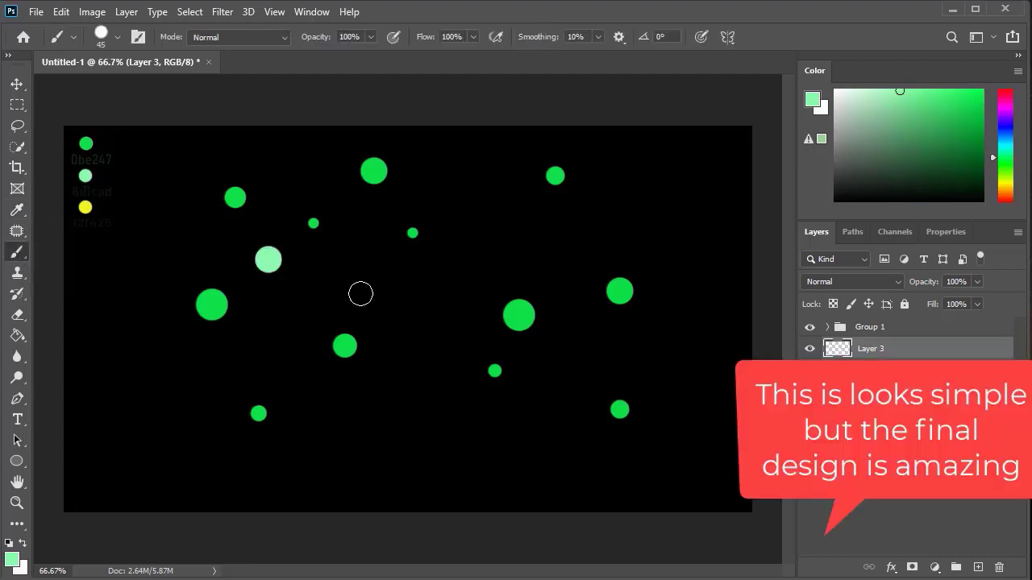
click(489, 180)
key(bracketleft)
click(559, 242)
key(bracketright)
key(bracketright)
key(bracketright)
click(619, 218)
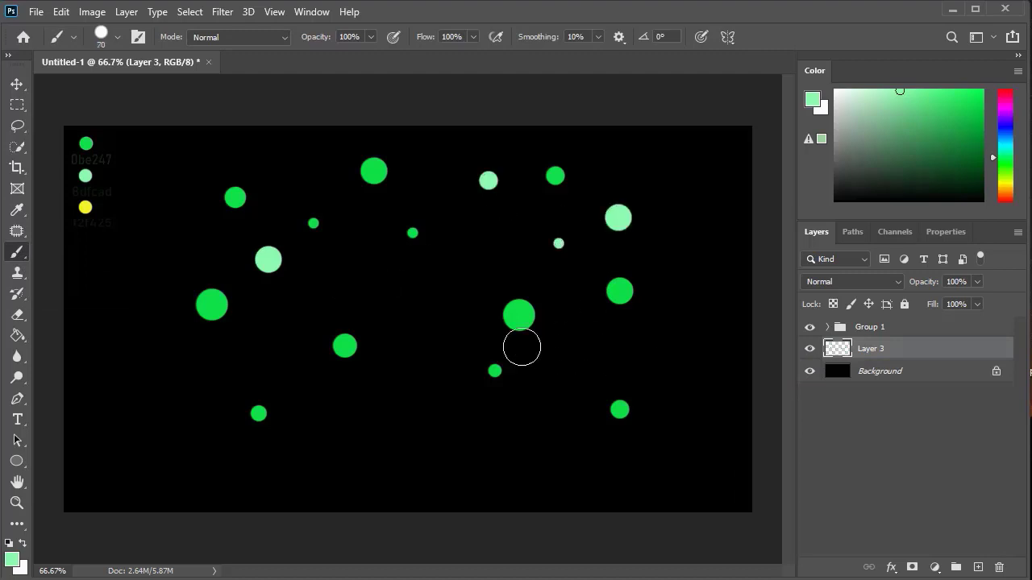
key(bracketleft)
key(bracketleft)
key(bracketleft)
key(bracketleft)
key(bracketleft)
click(417, 294)
click(494, 239)
key(bracketright)
key(bracketright)
key(bracketright)
click(312, 284)
key(bracketleft)
key(bracketleft)
key(bracketleft)
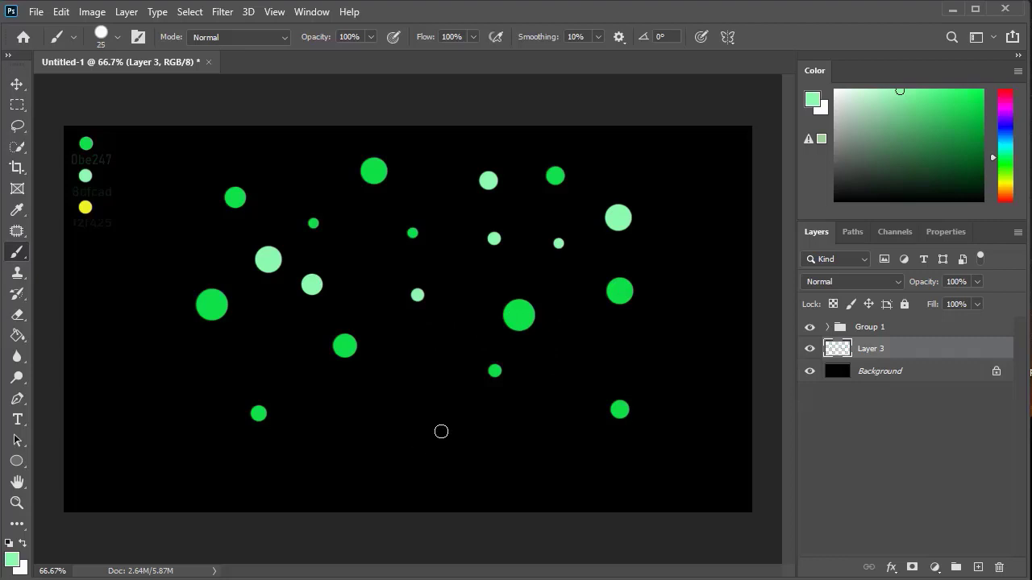
click(441, 431)
key(bracketleft)
key(bracketleft)
click(567, 363)
key(bracketright)
key(bracketright)
click(272, 360)
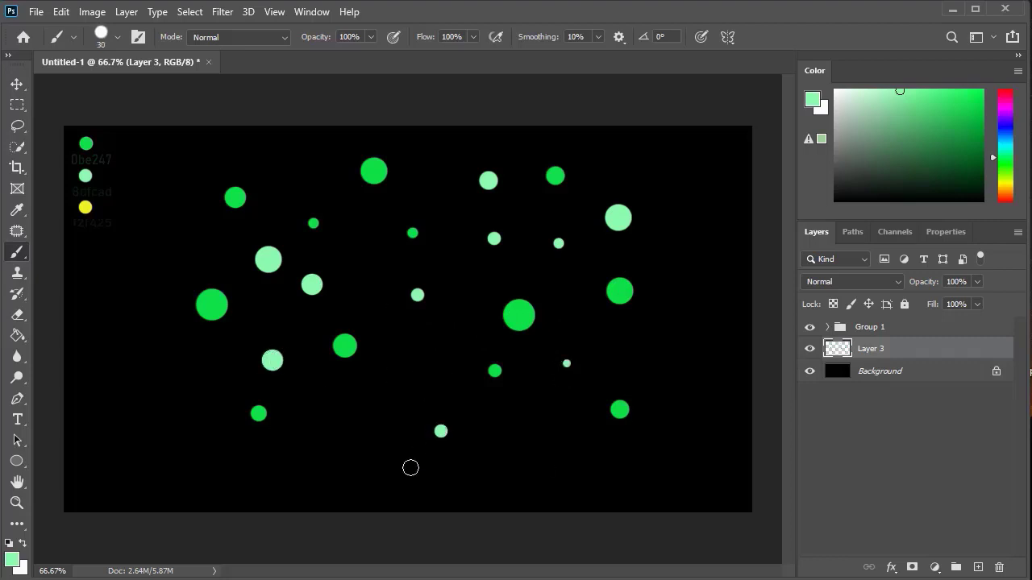
click(356, 455)
click(544, 453)
key(ctrl+z)
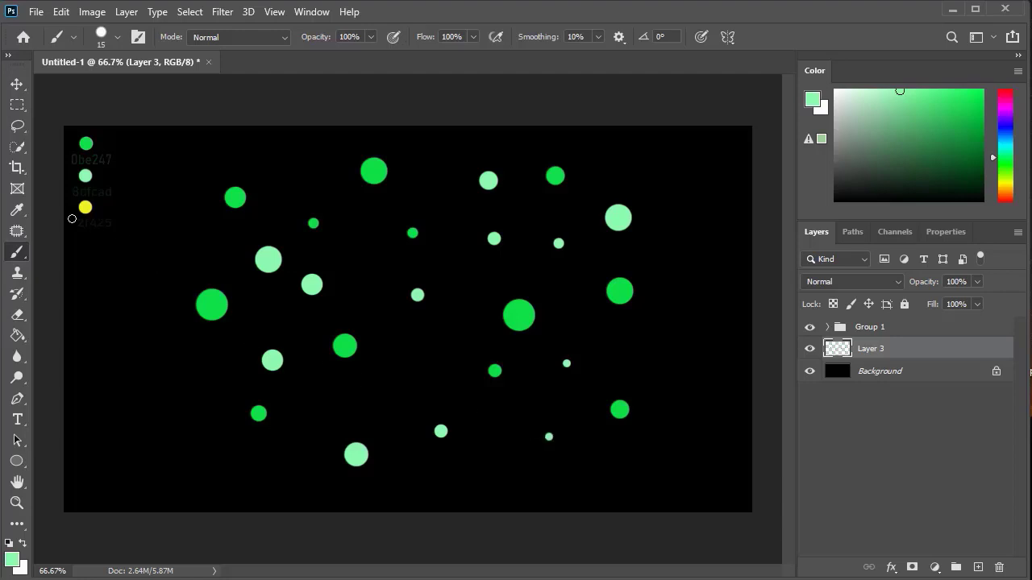
Step: Sample the yellow swatch and paint one large central dot plus smaller yellow dots of varying sizes in the gaps
drag(17, 210, 86, 211)
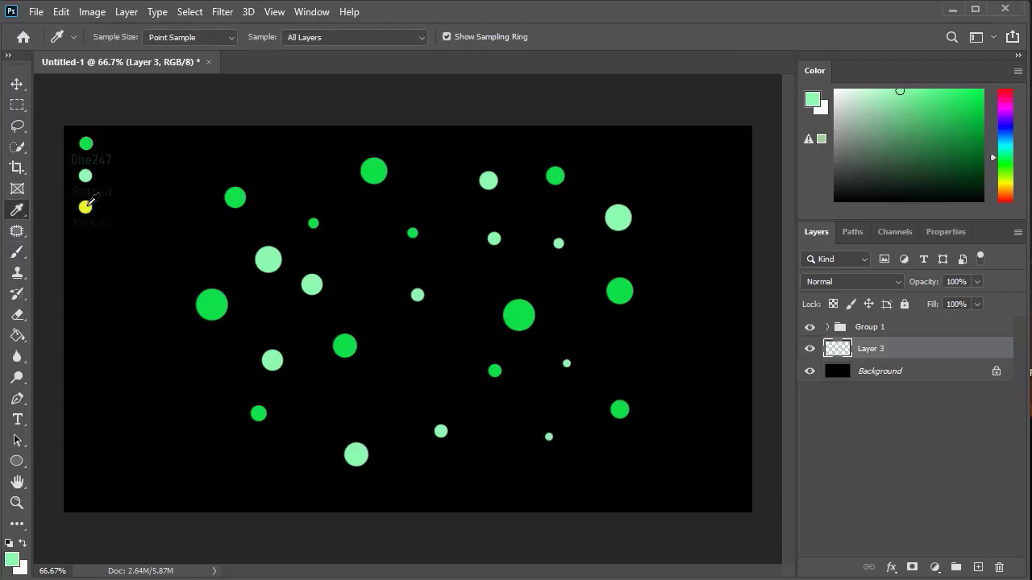
click(86, 206)
drag(17, 251, 81, 256)
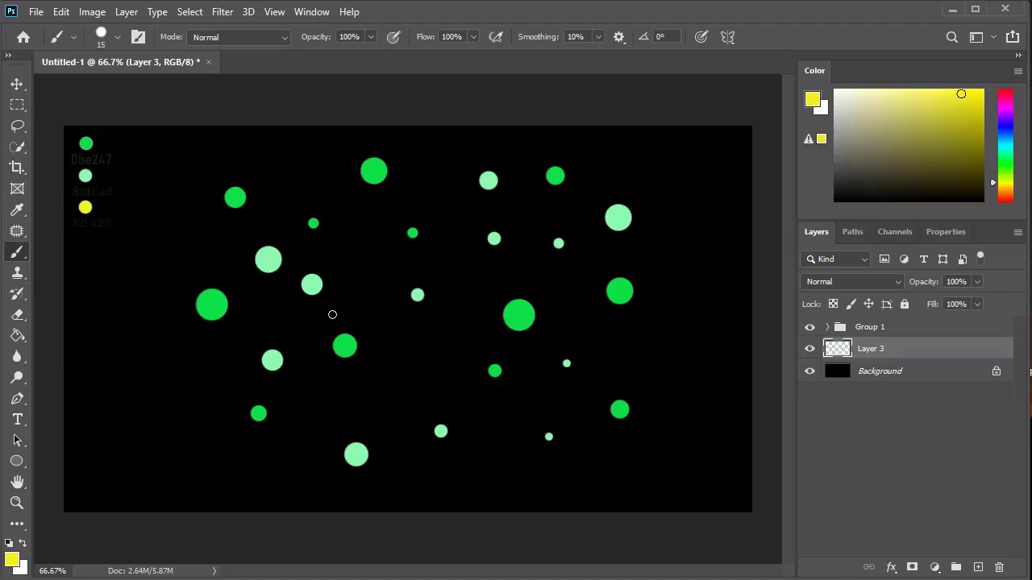
key(bracketright)
key(bracketright)
key(bracketright)
key(bracketright)
key(bracketright)
key(bracketright)
key(bracketright)
key(bracketright)
key(bracketright)
click(407, 371)
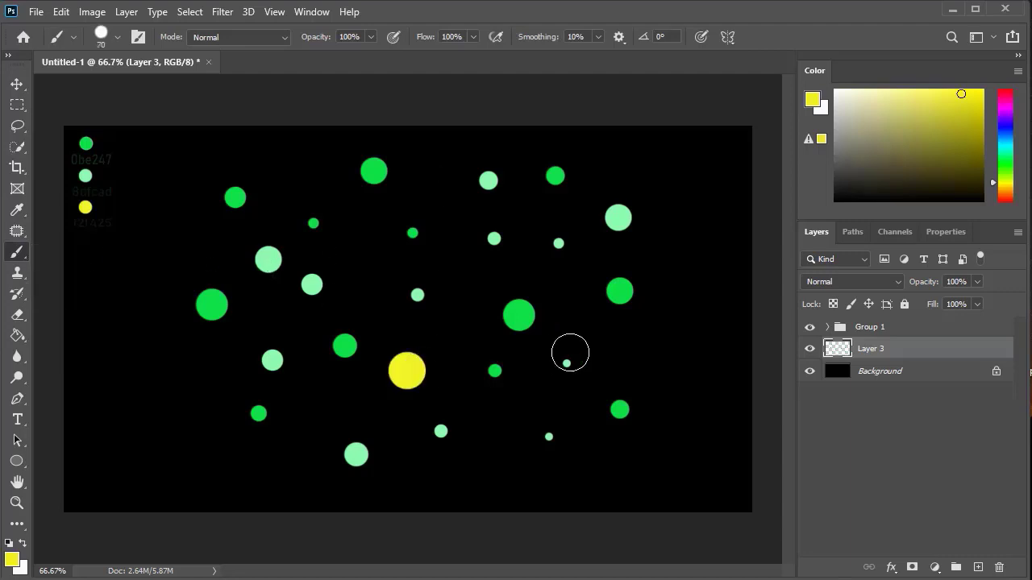
key(bracketleft)
key(bracketleft)
key(bracketleft)
key(bracketleft)
key(bracketleft)
key(bracketleft)
click(623, 350)
key(bracketleft)
key(bracketleft)
click(469, 260)
click(468, 332)
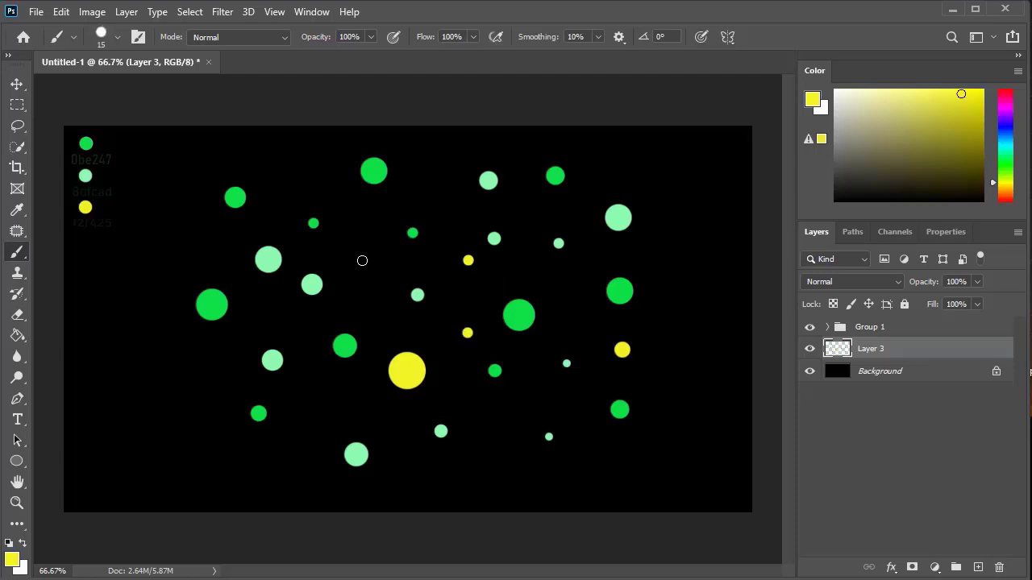
key(bracketright)
click(365, 258)
key(bracketleft)
key(bracketleft)
click(296, 160)
click(274, 462)
key(bracketright)
key(bracketright)
key(bracketright)
click(326, 392)
key(bracketleft)
key(bracketleft)
click(532, 409)
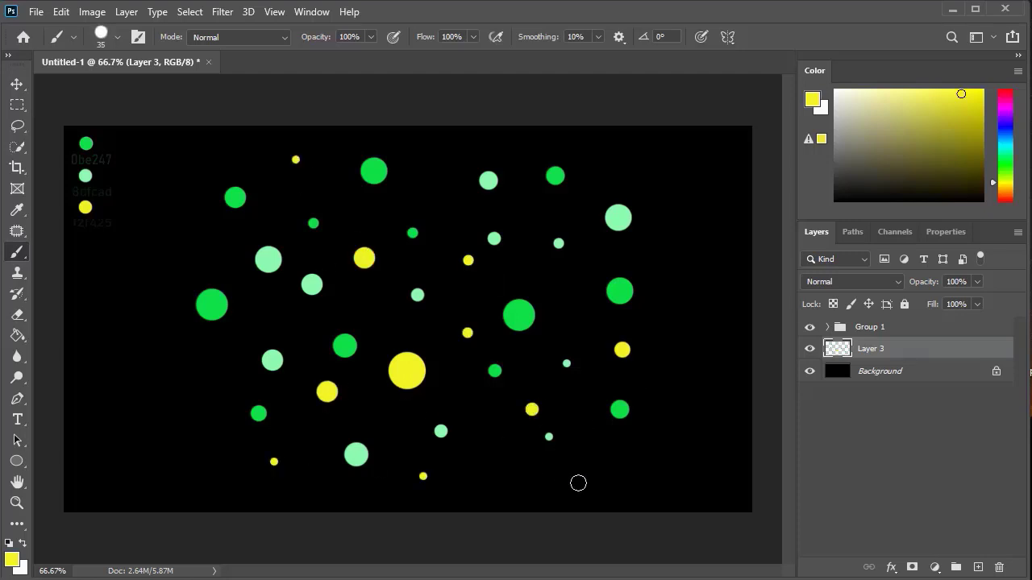
click(587, 456)
key(bracketleft)
key(bracketleft)
key(bracketleft)
key(bracketleft)
key(bracketleft)
click(274, 314)
click(274, 213)
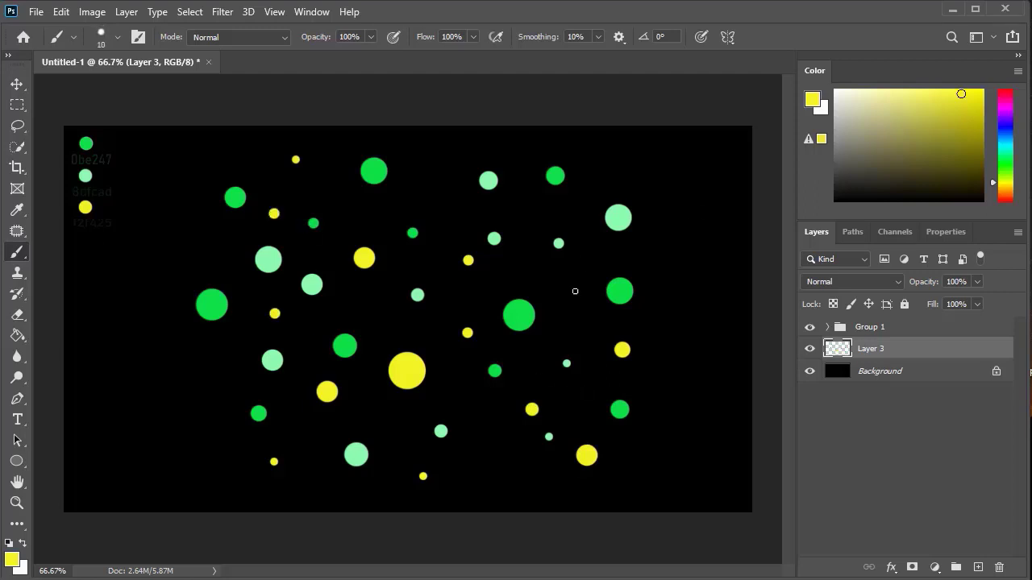
Step: Rename the painted dots layer to One and convert it to a smart object
double_click(872, 349)
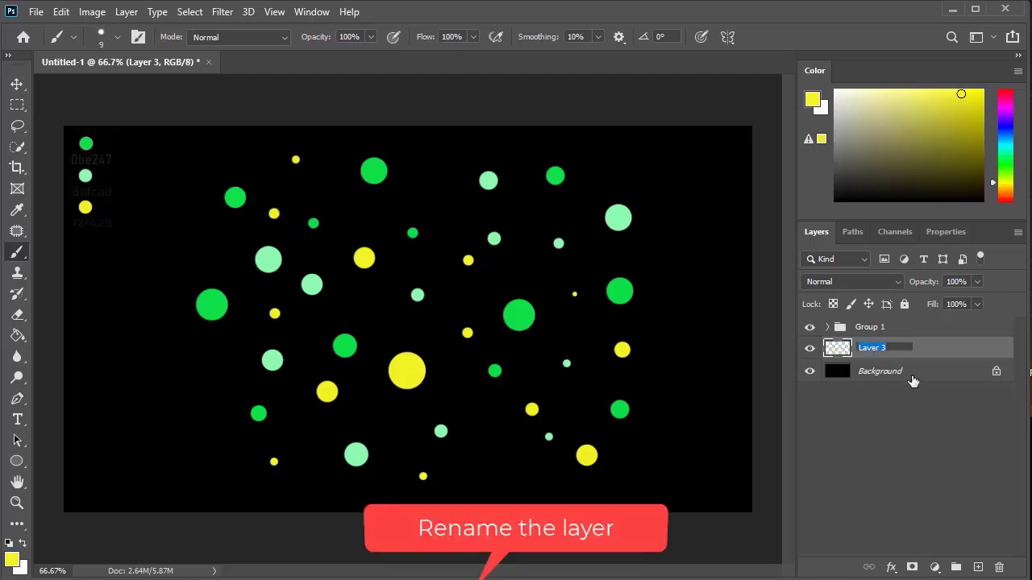
key(BackSpace)
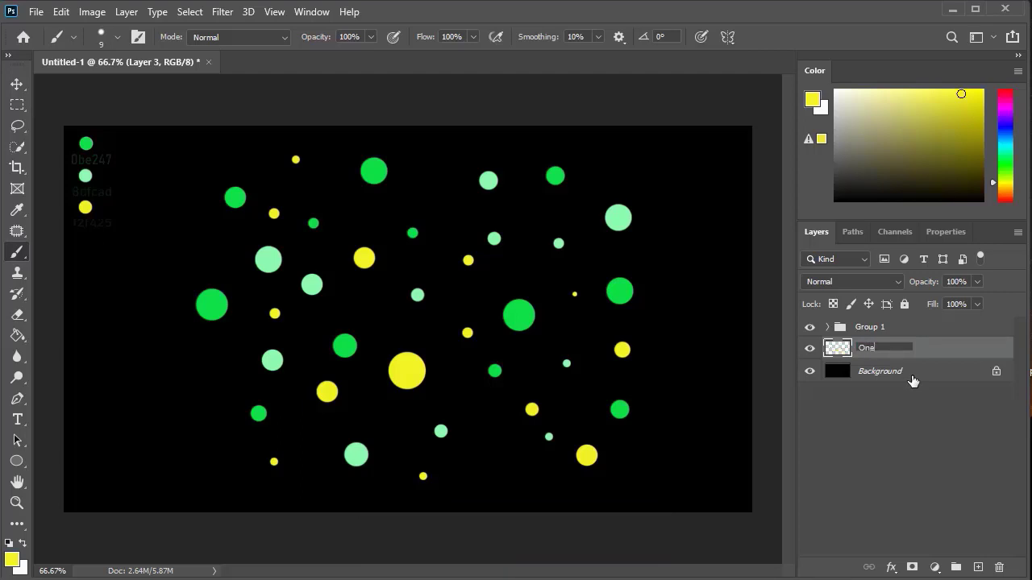
text(One)
key(Return)
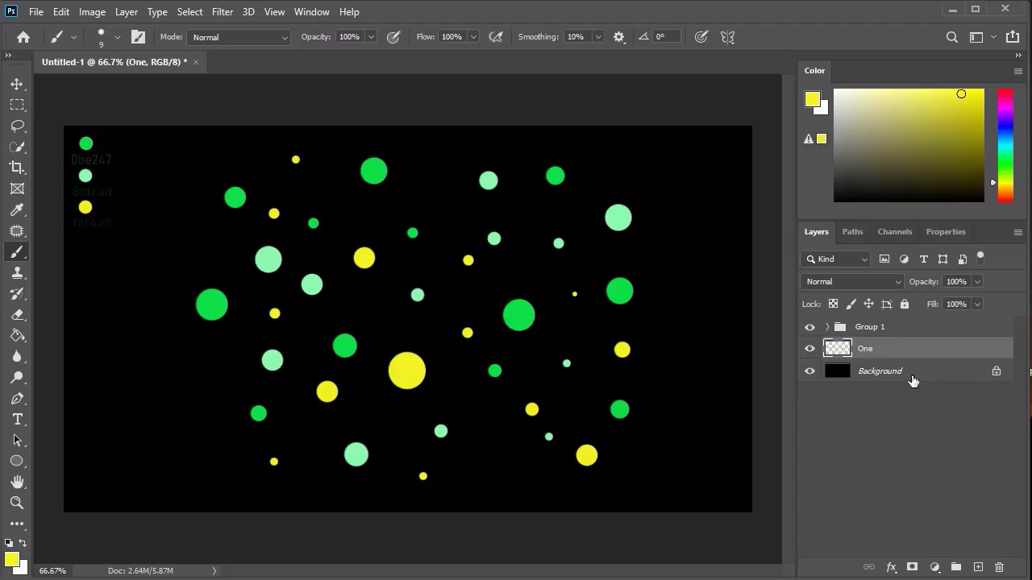
right_click(924, 349)
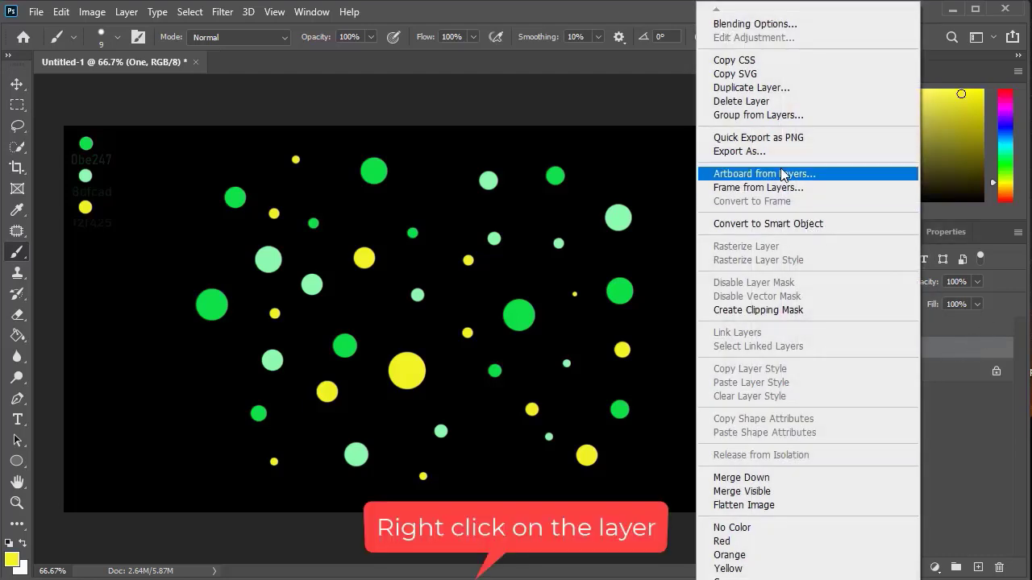
click(782, 227)
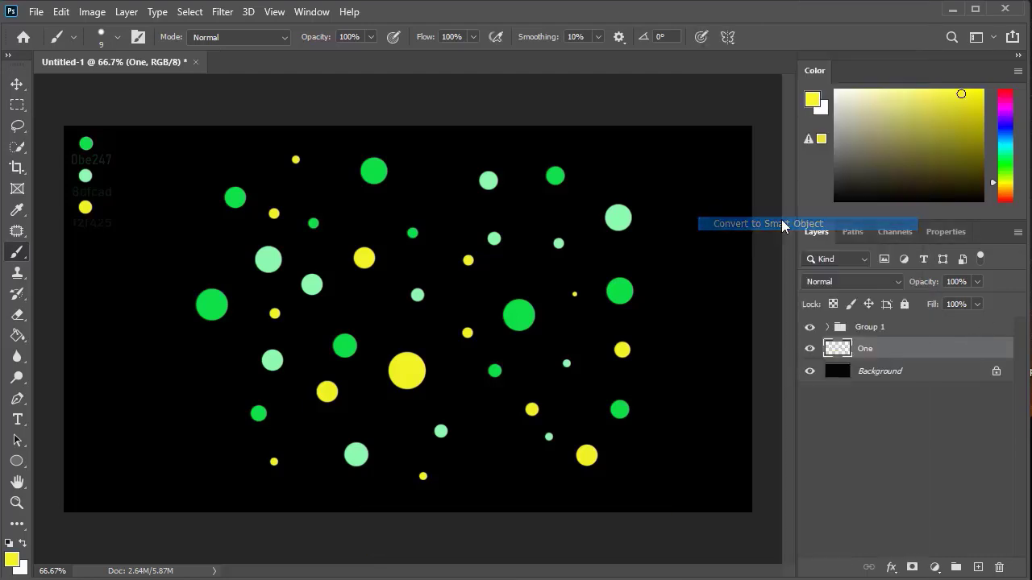
Step: Apply a Radial Blur to the One layer with amount 20, Spin method and Good quality
click(223, 14)
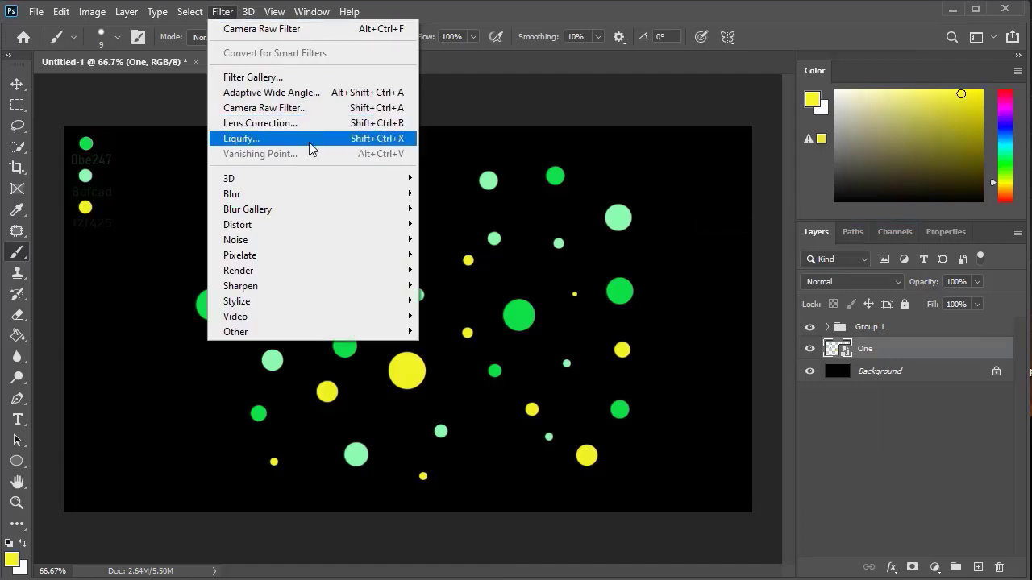
mouse_move(371, 199)
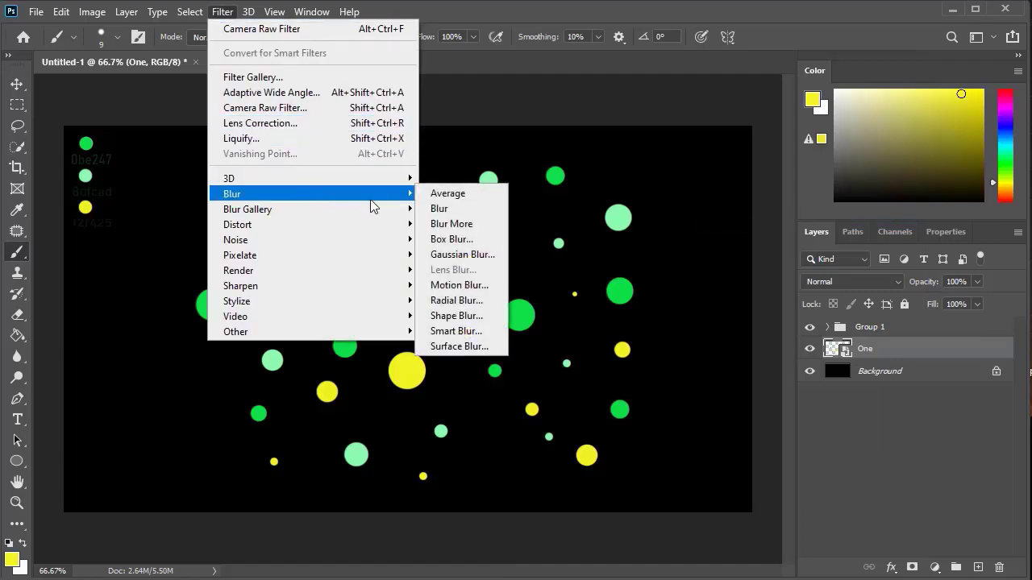
click(456, 300)
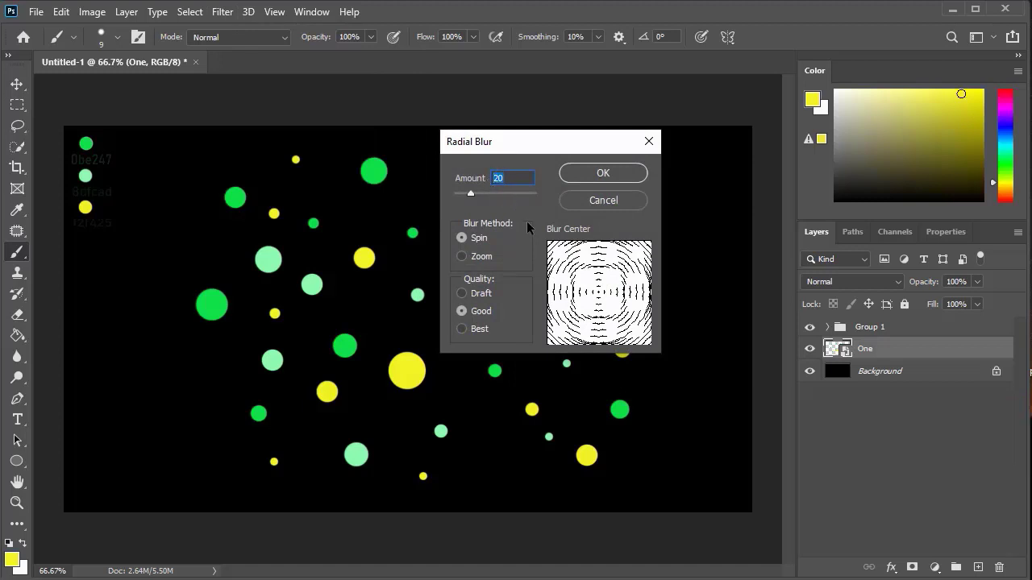
text(20)
click(603, 173)
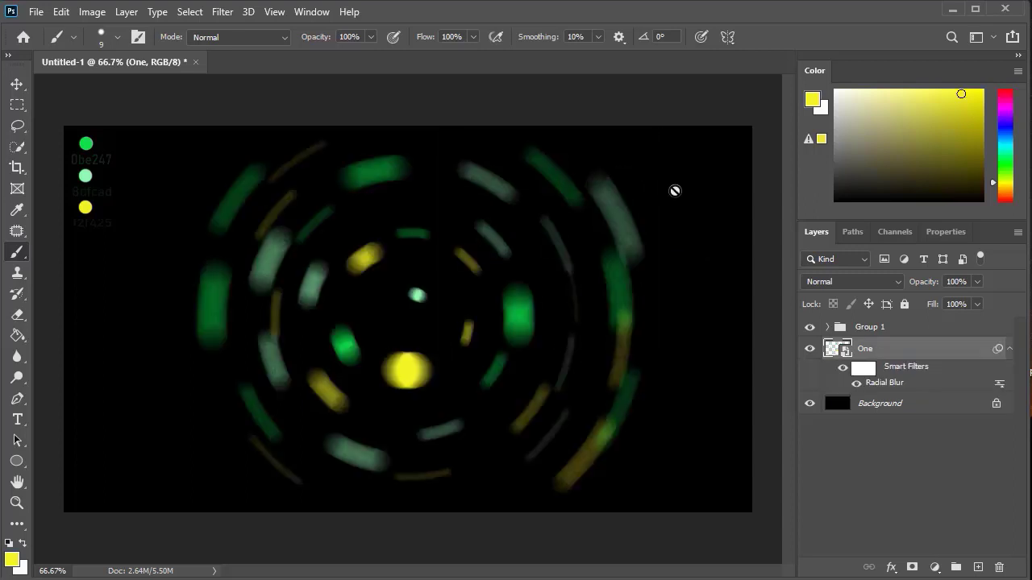
Step: Apply a second Radial Blur to the One layer with the same settings: amount 20, Spin, Good quality
click(226, 12)
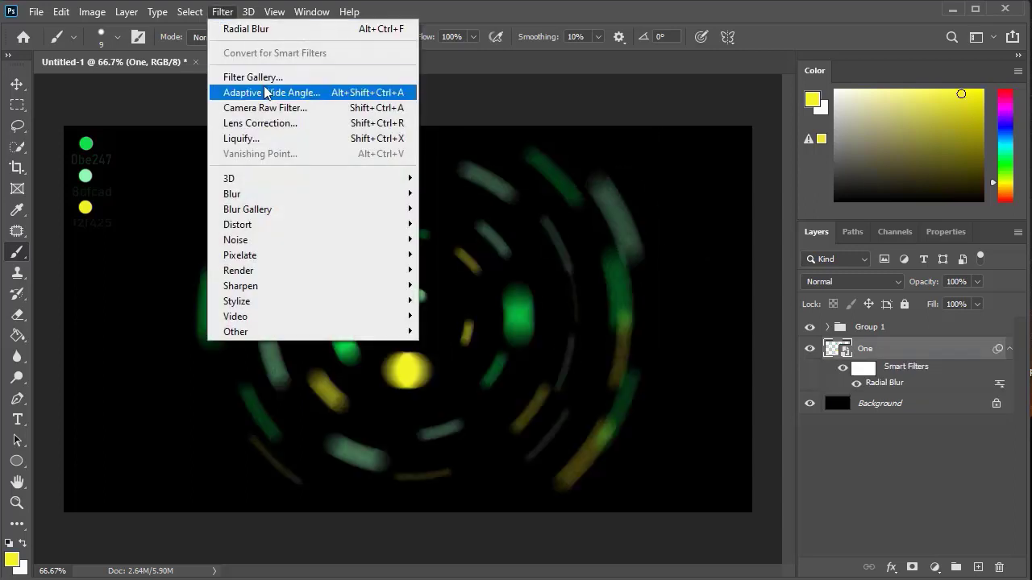
mouse_move(324, 202)
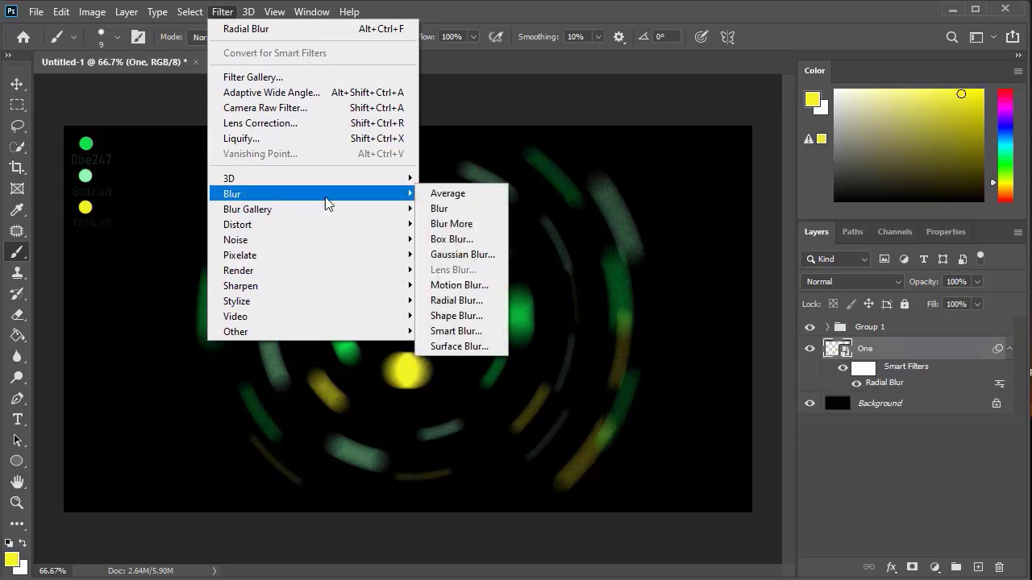
click(456, 301)
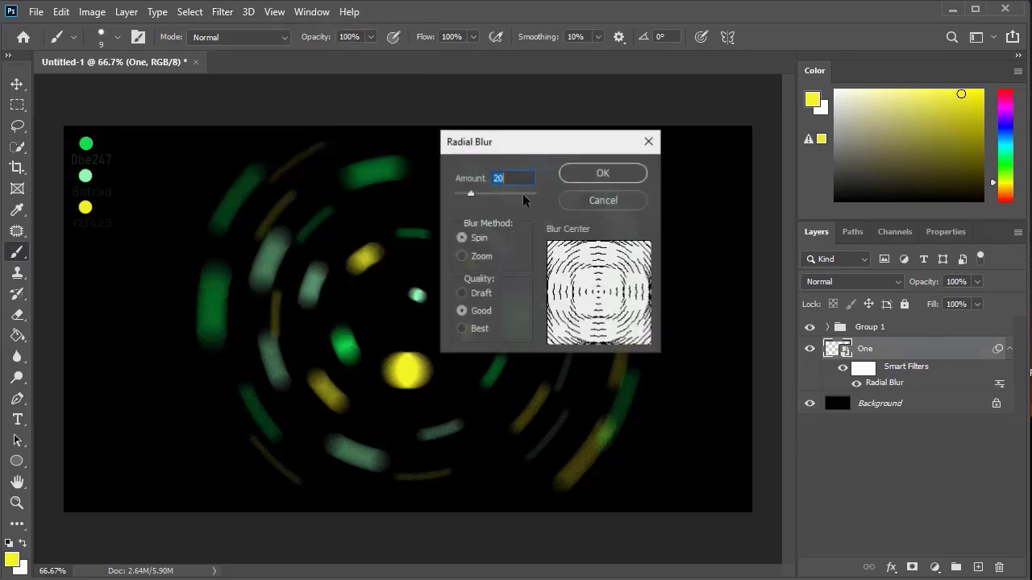
click(603, 172)
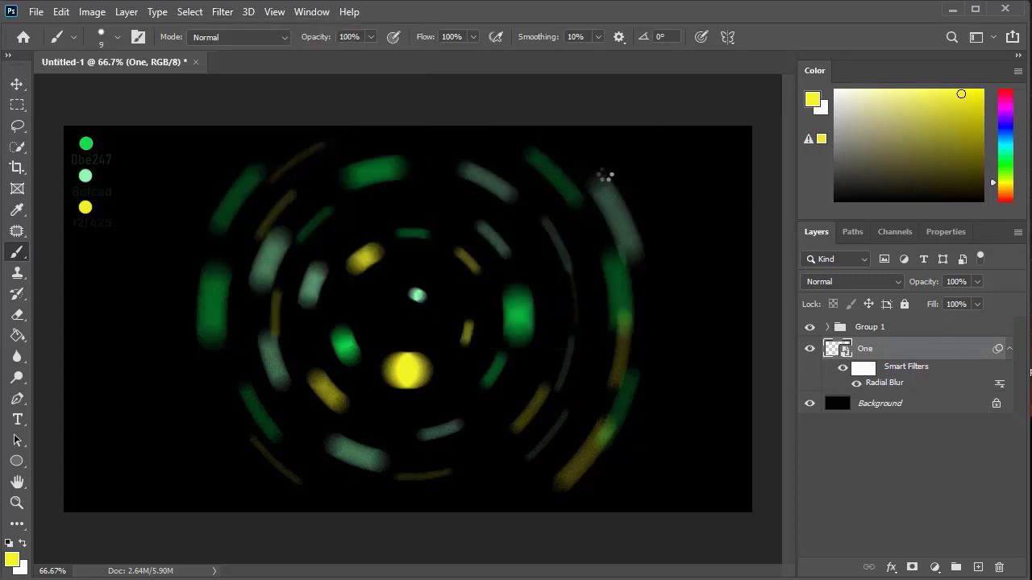
Step: Apply a third Radial Blur to the One layer, keeping the same settings as the previous two
click(224, 15)
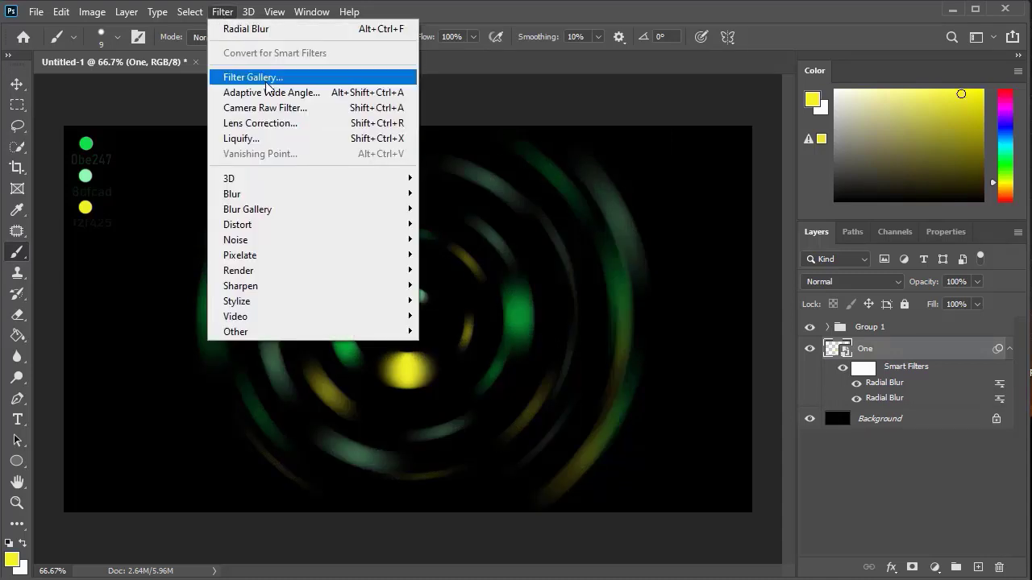
mouse_move(283, 196)
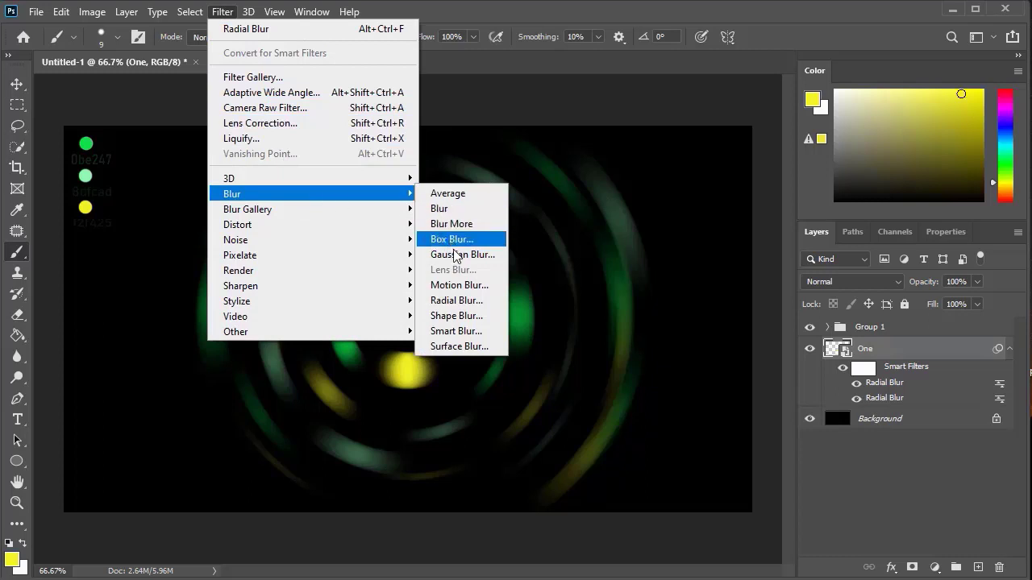
click(466, 298)
click(609, 174)
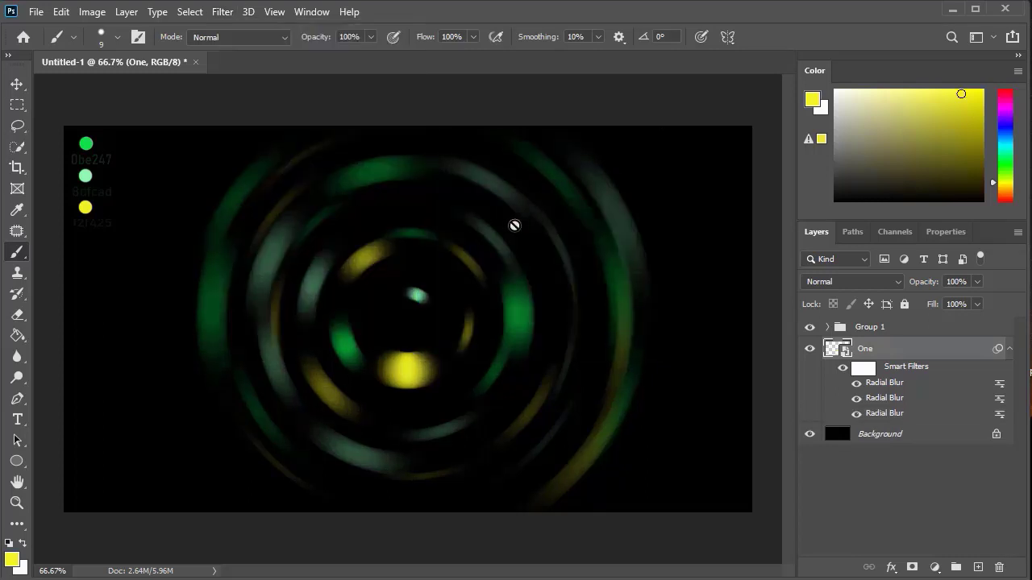
Step: Add a new layer above One and sample the green swatch as the Brush colour
click(978, 568)
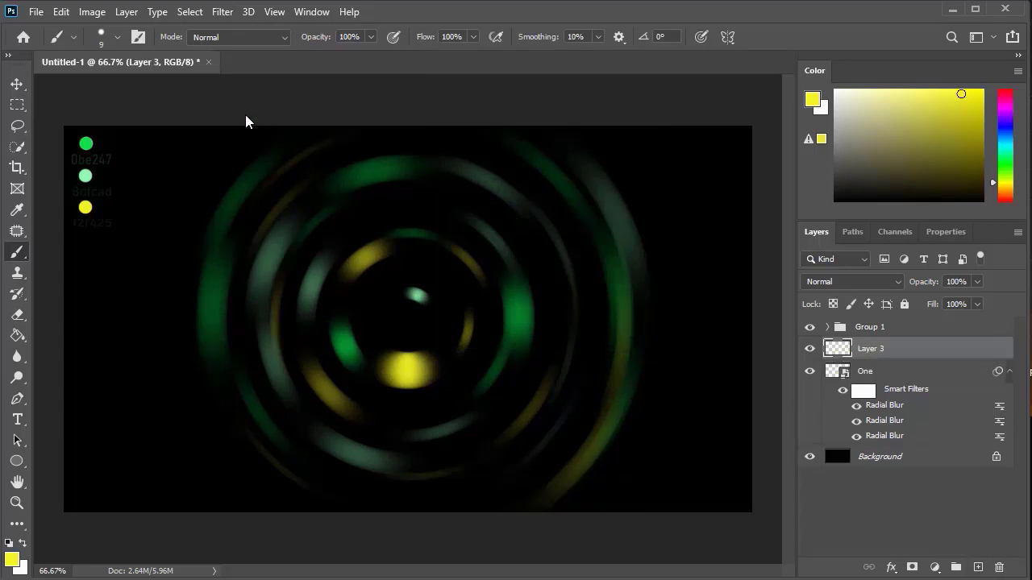
click(17, 211)
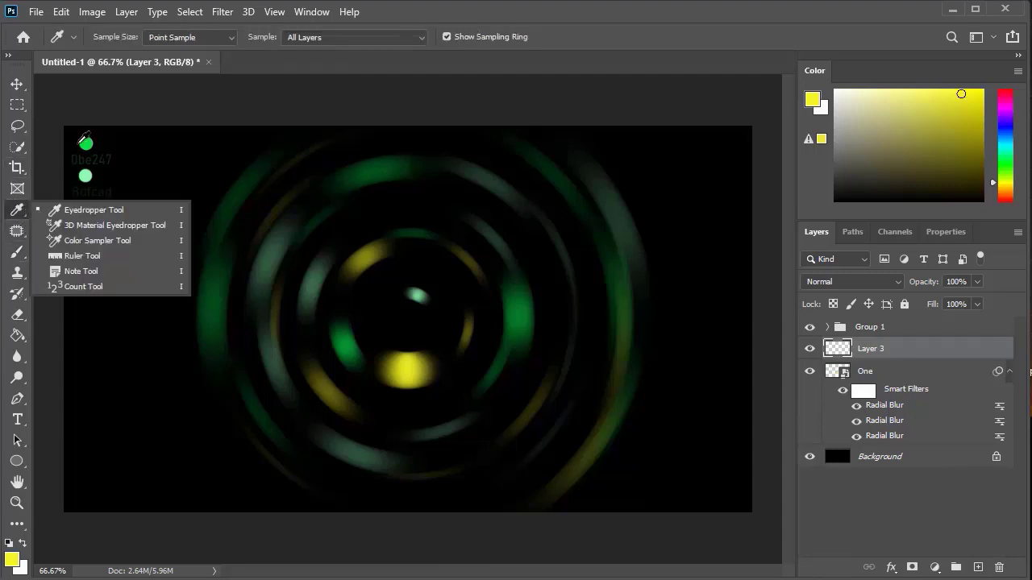
click(84, 143)
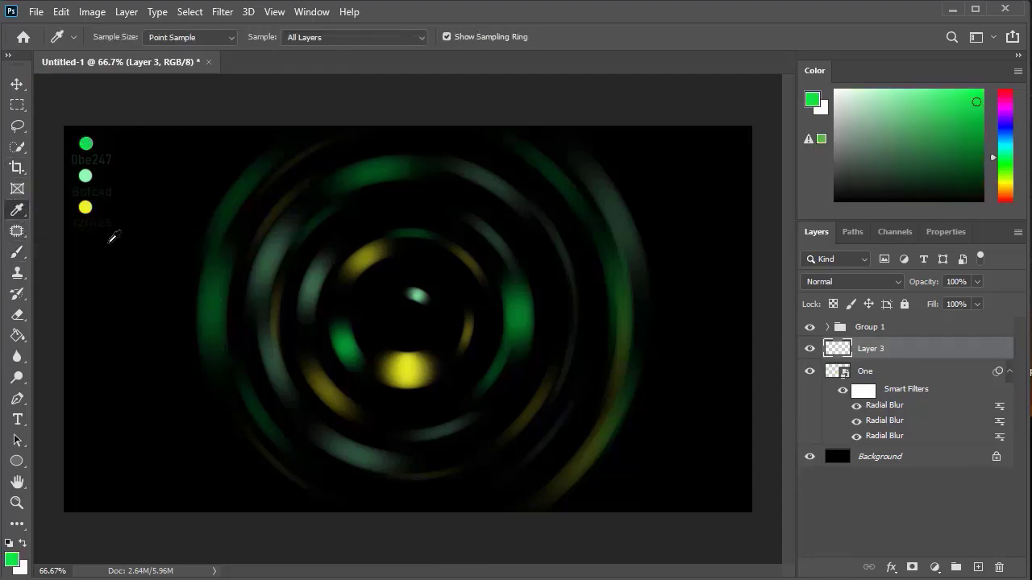
click(17, 253)
click(114, 258)
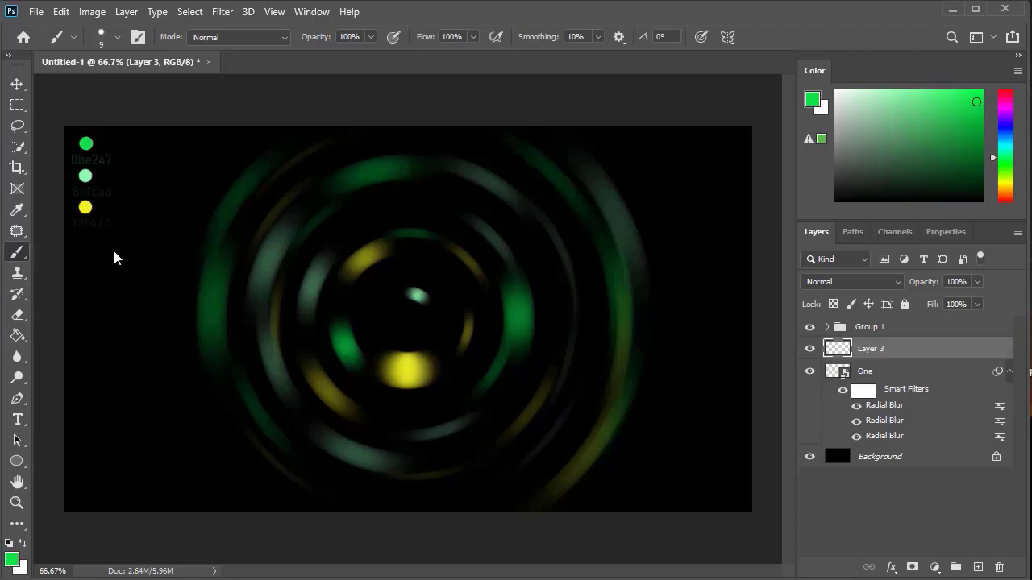
Step: Paint six green dots of varying sizes, up to 60 px, in the gaps around the blurred rings on the new layer
key(bracketright)
key(bracketright)
key(bracketright)
key(bracketright)
key(bracketright)
key(bracketright)
key(bracketright)
key(bracketright)
key(bracketleft)
key(bracketleft)
click(494, 187)
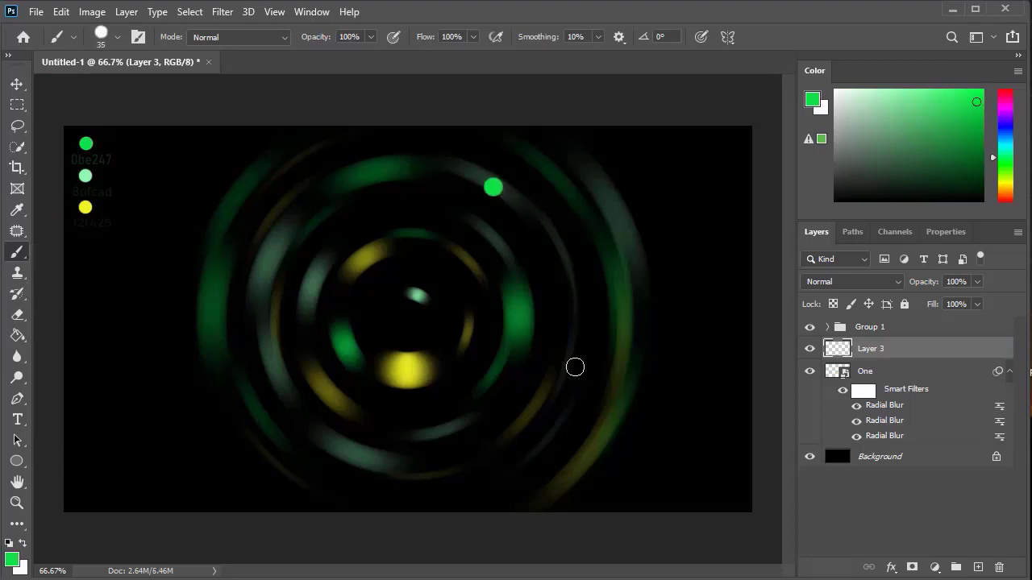
click(576, 370)
key(bracketright)
key(bracketright)
key(bracketright)
click(419, 416)
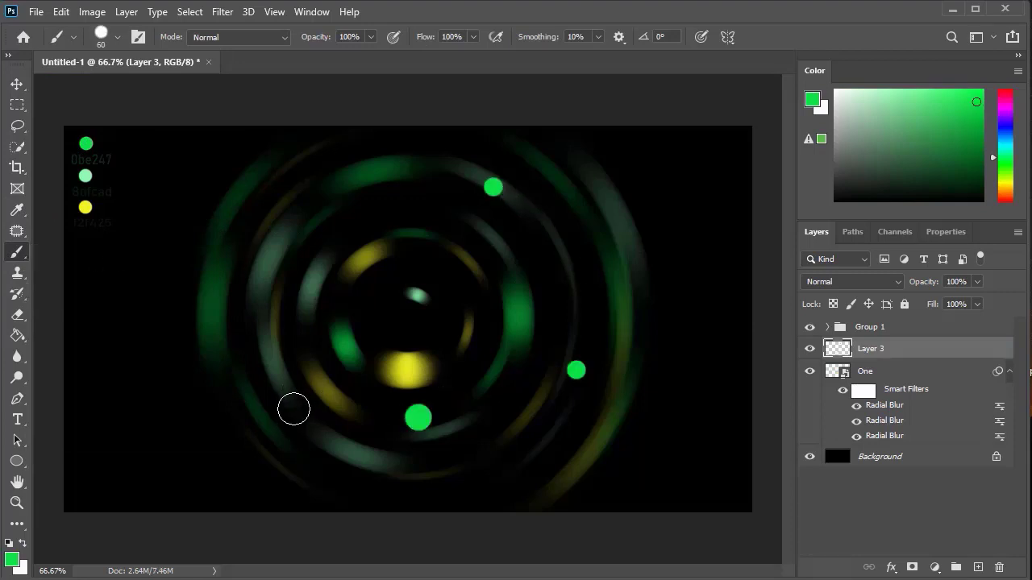
click(285, 395)
key(bracketleft)
key(bracketleft)
key(bracketleft)
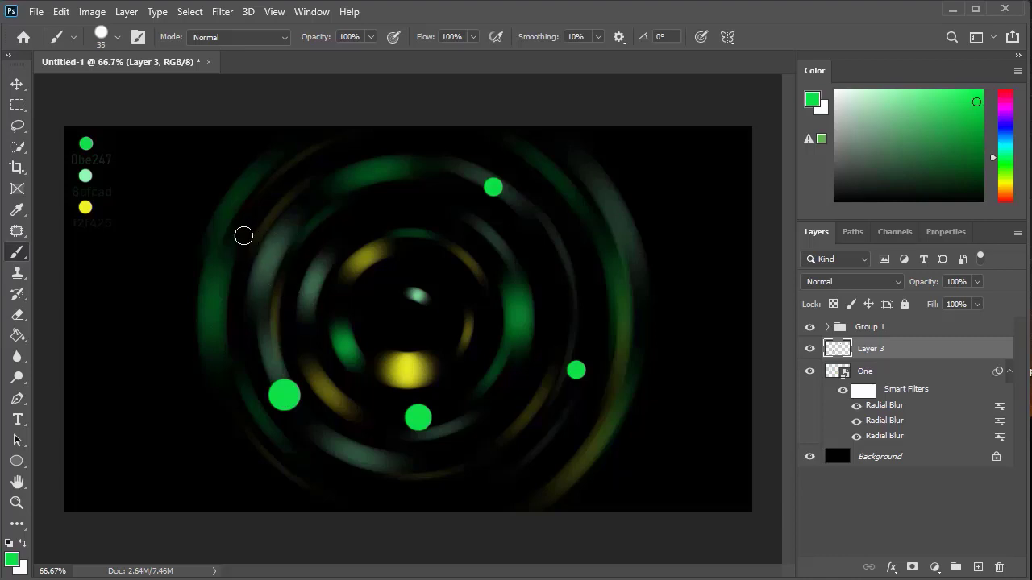
key(bracketleft)
click(243, 236)
key(bracketleft)
key(bracketleft)
key(bracketleft)
Step: Sample the light green swatch and paint five light green dots of varying sizes among the rings
click(19, 211)
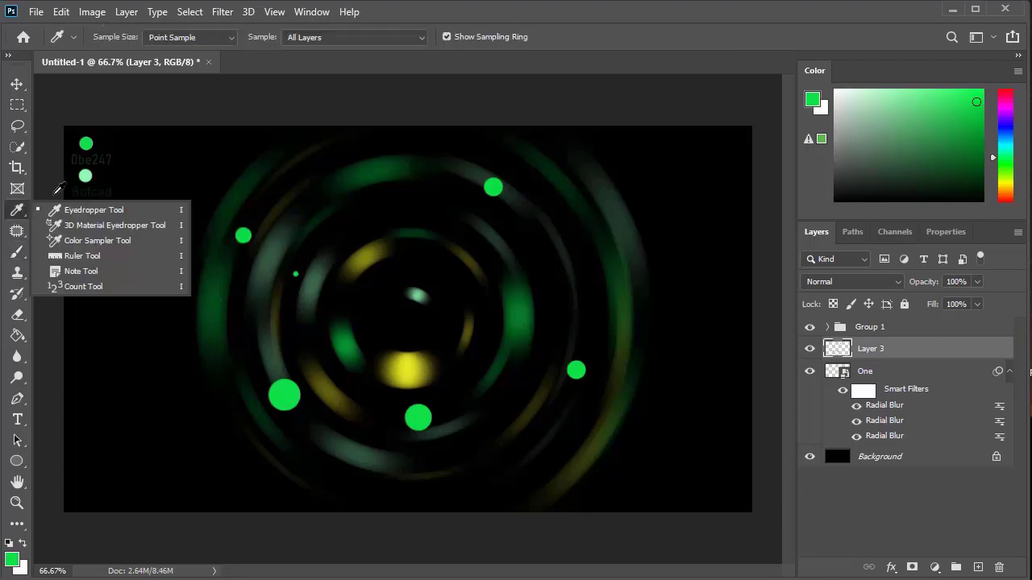
click(84, 177)
mouse_move(20, 249)
mouse_down()
mouse_move(102, 235)
mouse_move(100, 255)
mouse_up()
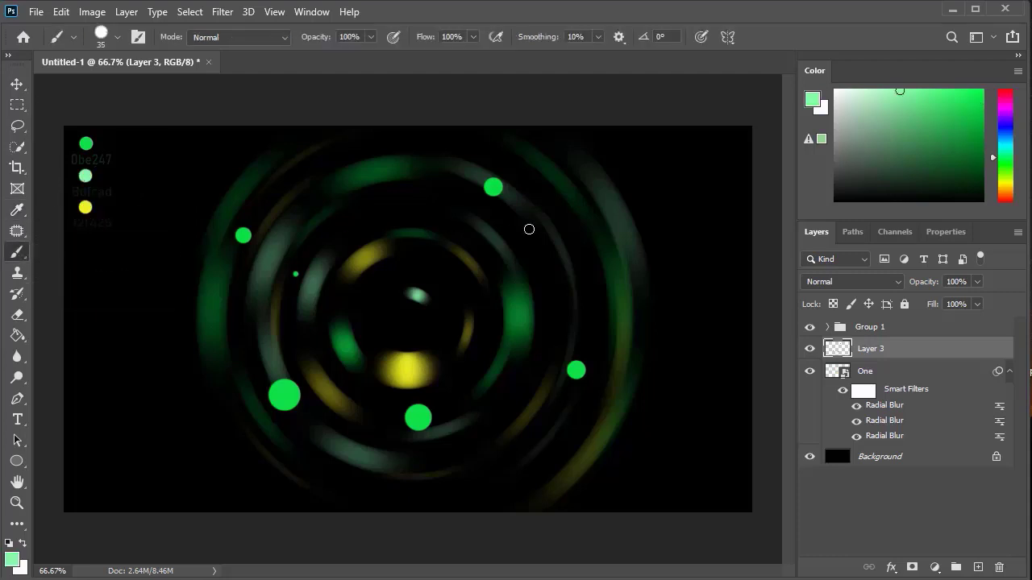
click(543, 242)
click(335, 193)
key(bracketright)
key(bracketright)
key(bracketright)
click(491, 446)
key(bracketleft)
key(bracketleft)
key(bracketleft)
key(bracketleft)
click(365, 212)
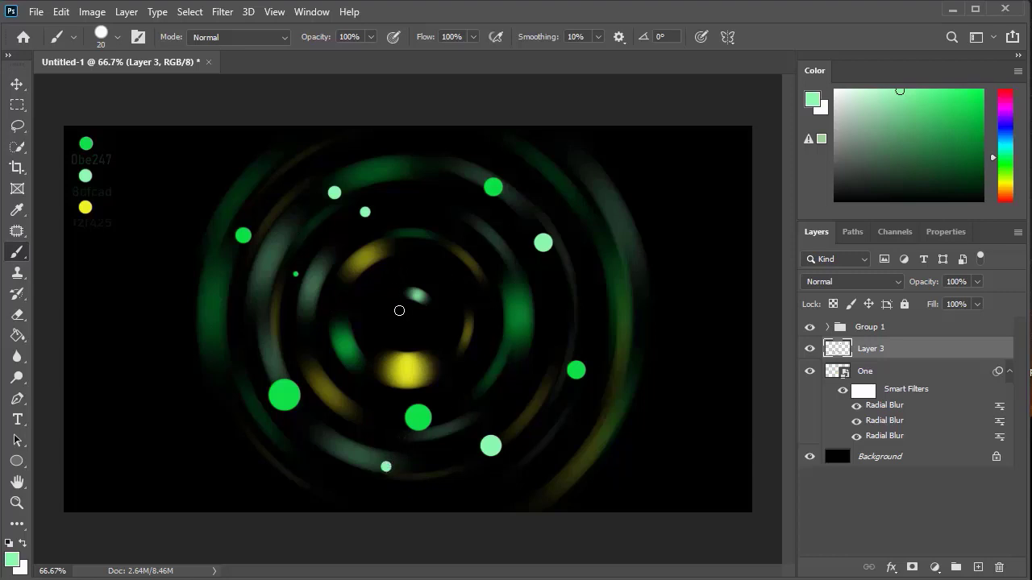
Step: Sample the yellow swatch and paint seven yellow dots of varying sizes in the remaining gaps between the rings
click(17, 210)
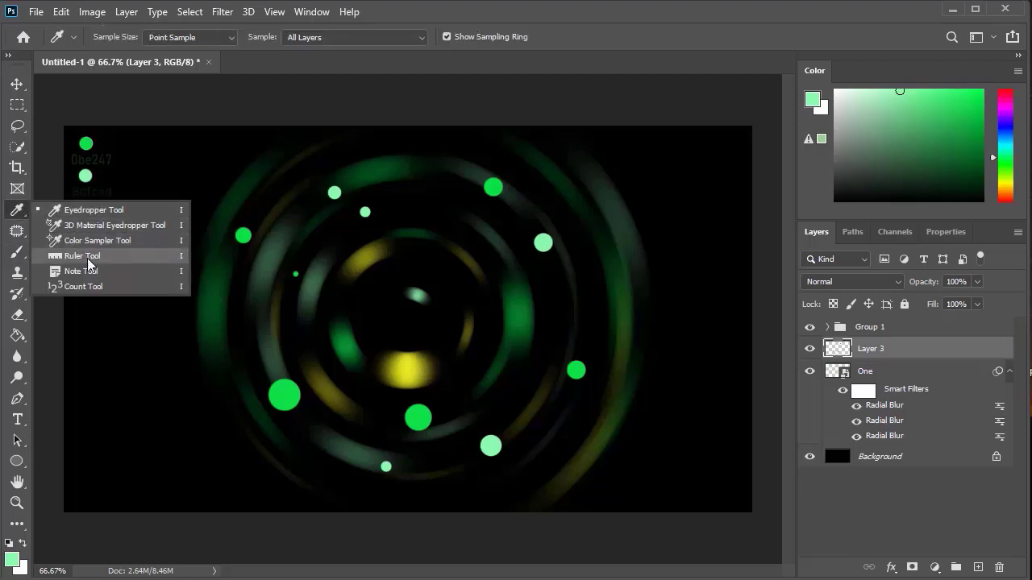
click(95, 210)
click(85, 206)
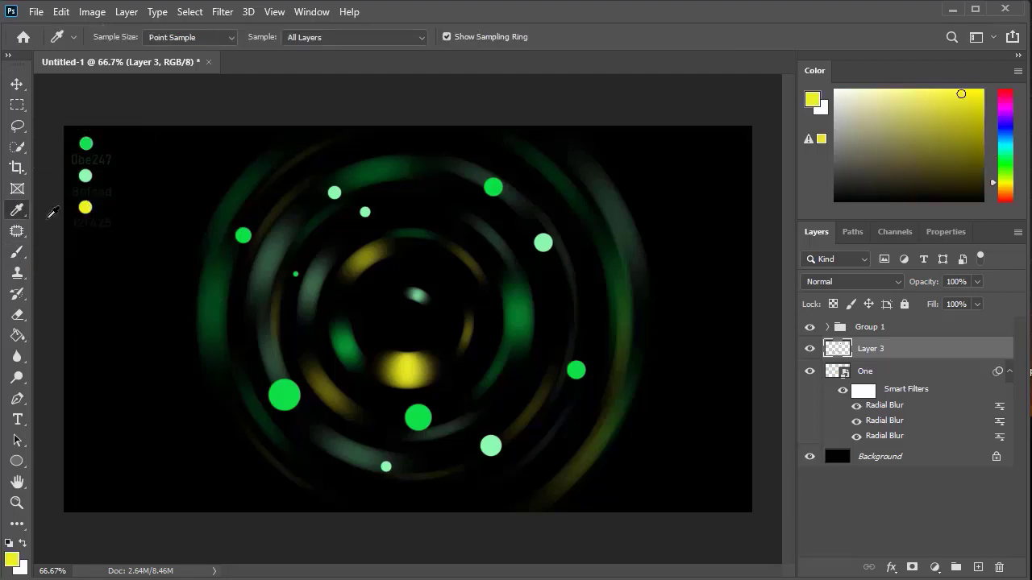
click(17, 252)
click(58, 253)
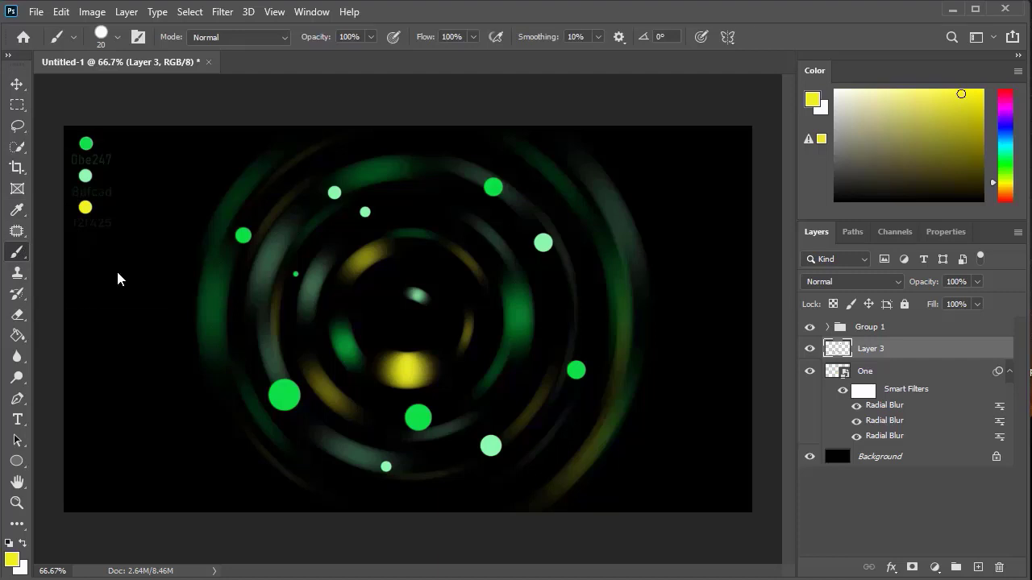
key(bracketright)
click(562, 307)
click(254, 315)
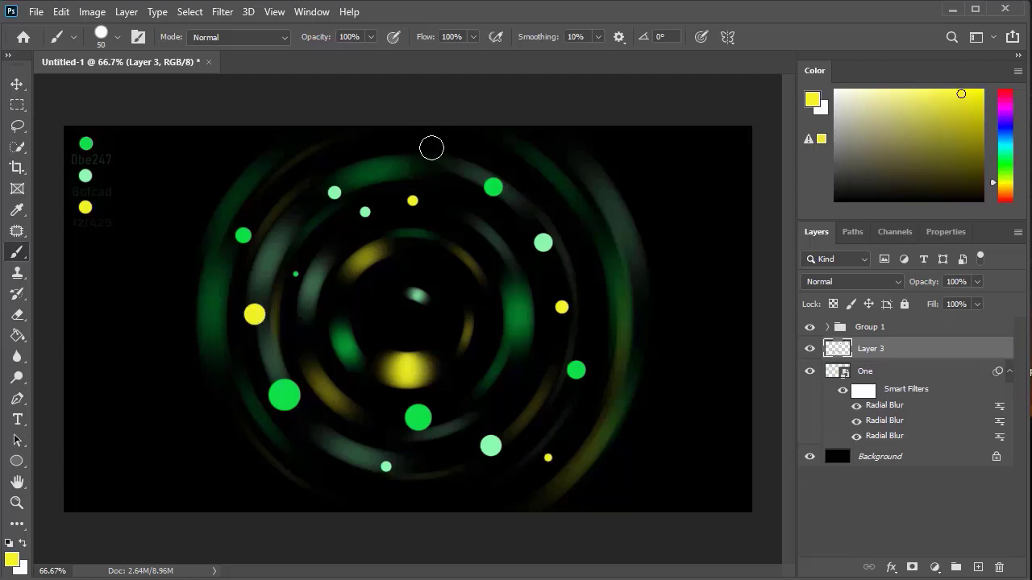
key(bracketleft)
key(bracketleft)
click(428, 145)
click(320, 313)
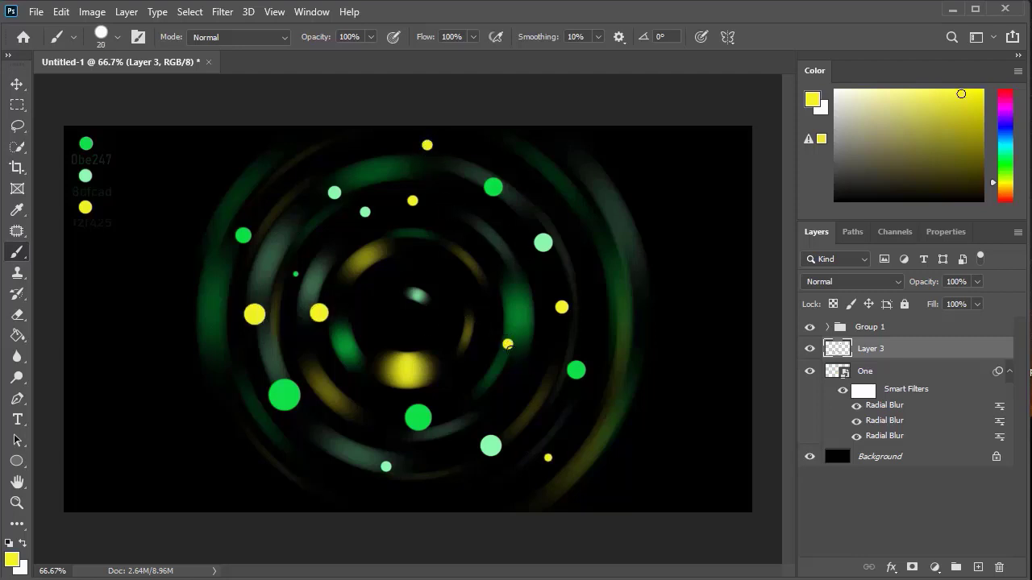
Step: Rename the new dots layer to Two and convert it to a smart object
double_click(874, 349)
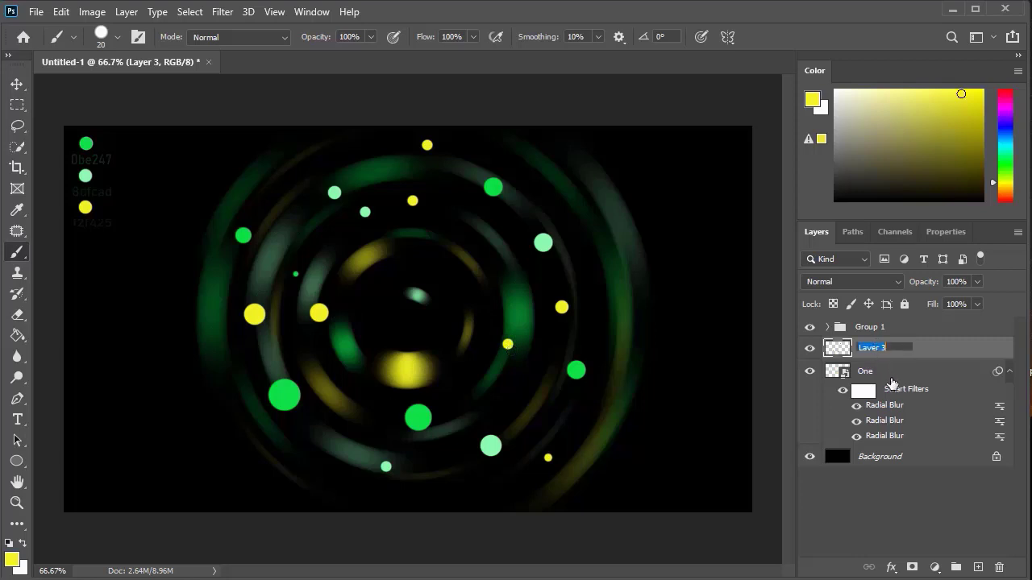
key(BackSpace)
text(Two)
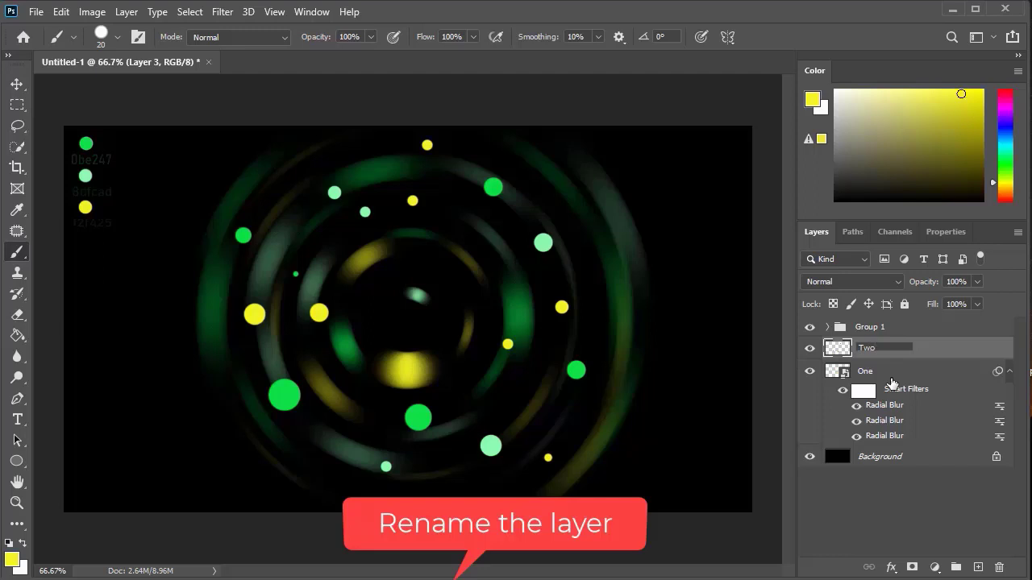
key(Return)
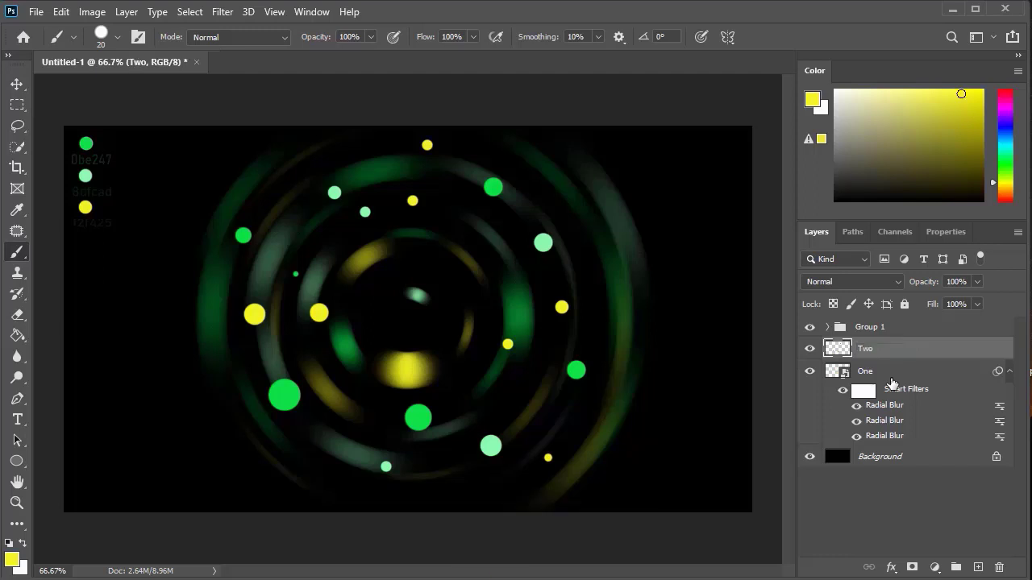
right_click(905, 357)
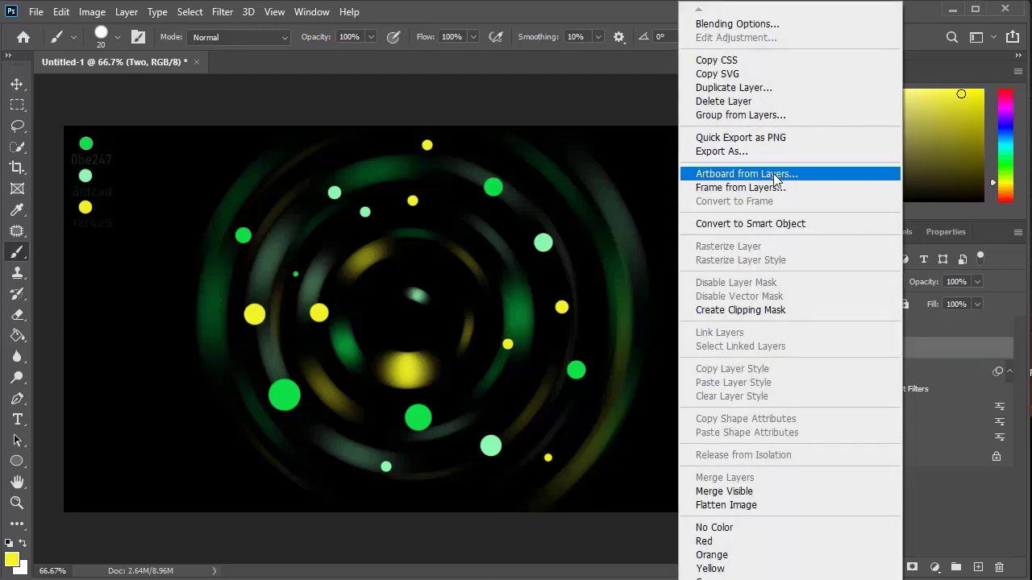
click(766, 224)
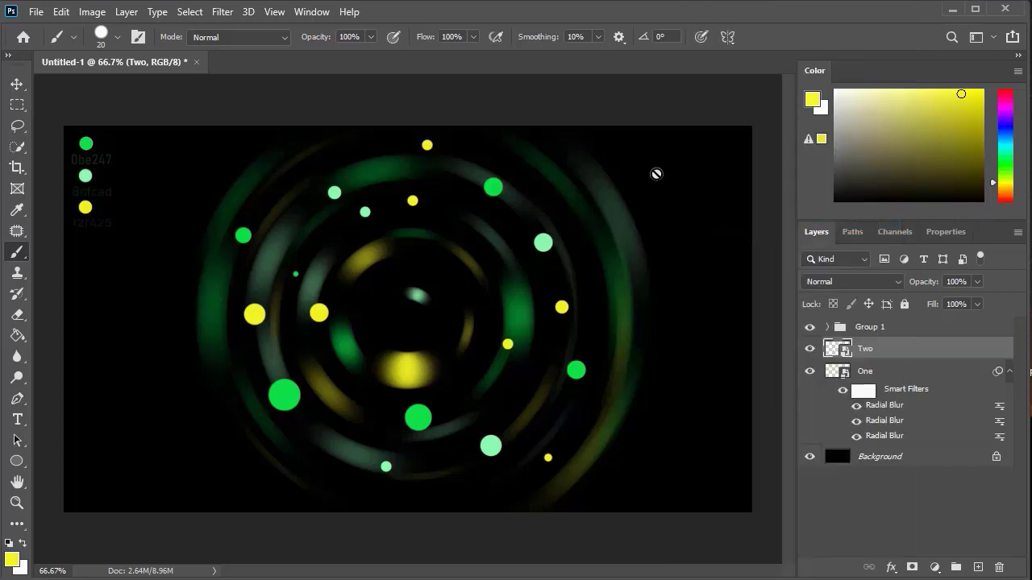
Step: Apply a Radial Blur to the Two layer with amount 20, Spin method and Good quality
click(223, 11)
mouse_move(318, 198)
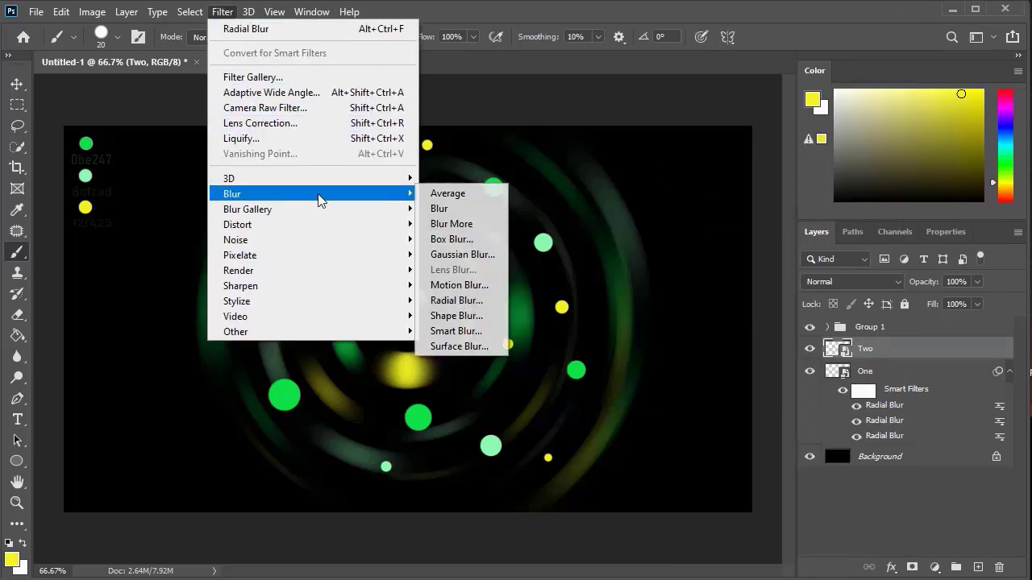
click(462, 299)
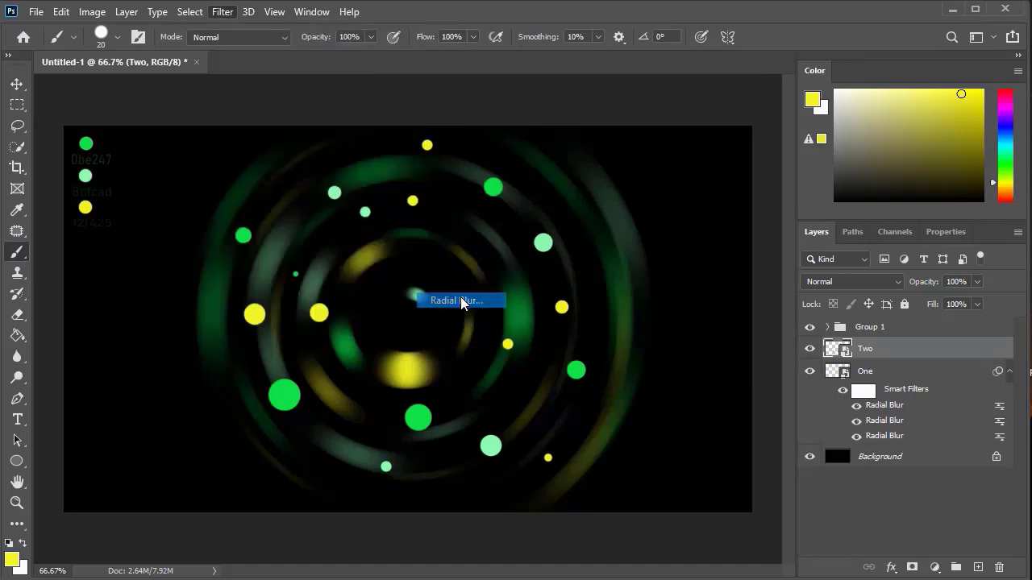
click(619, 176)
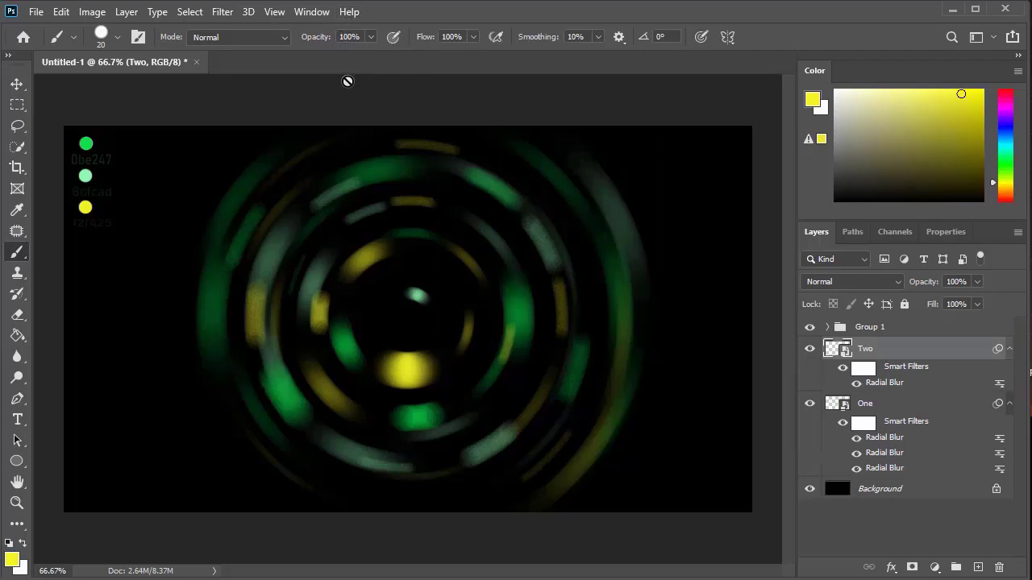
Step: Apply a second Radial Blur to the Two layer with amount 20, Spin and Good quality
click(229, 16)
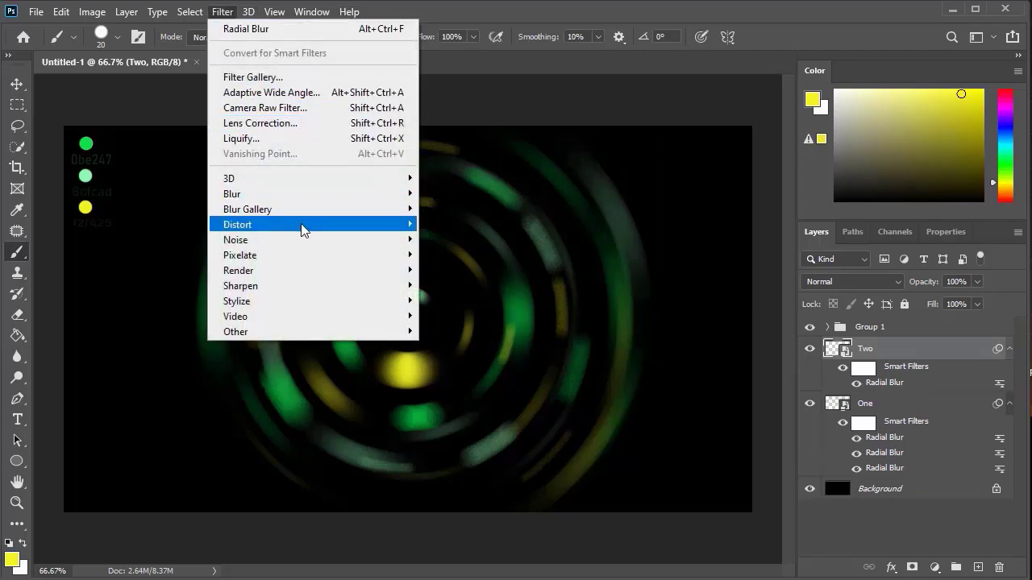
mouse_move(371, 200)
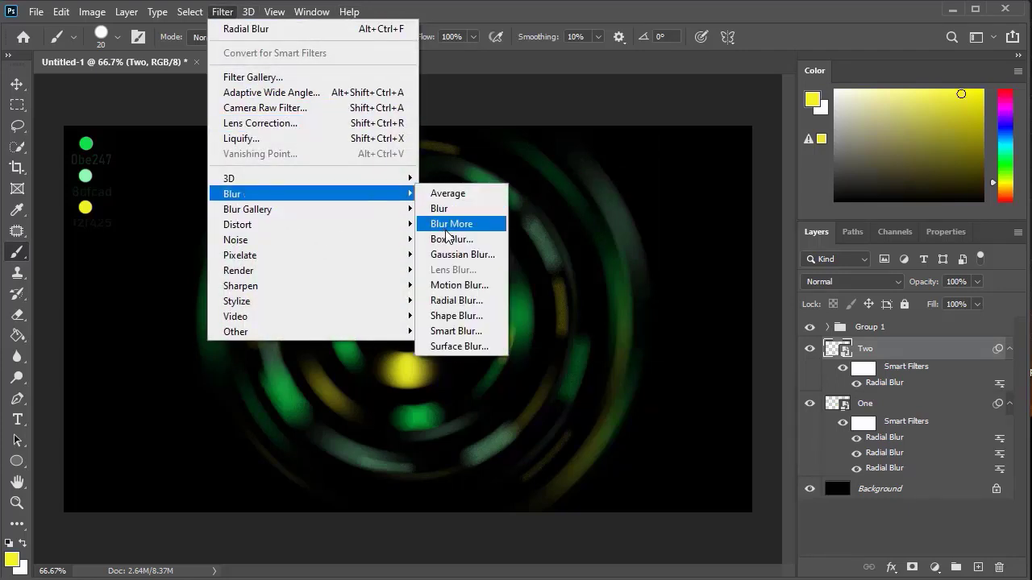
click(450, 300)
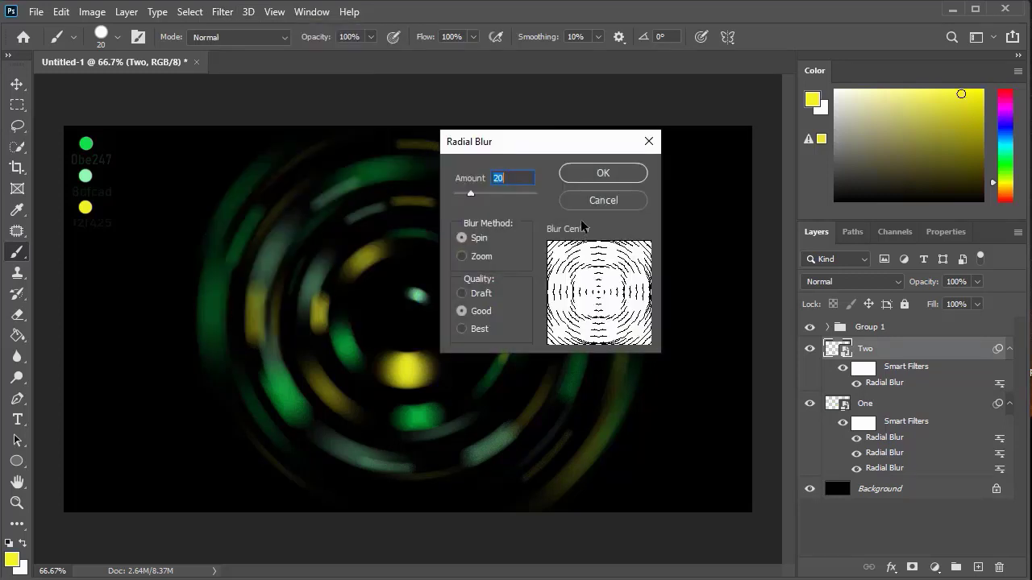
click(603, 174)
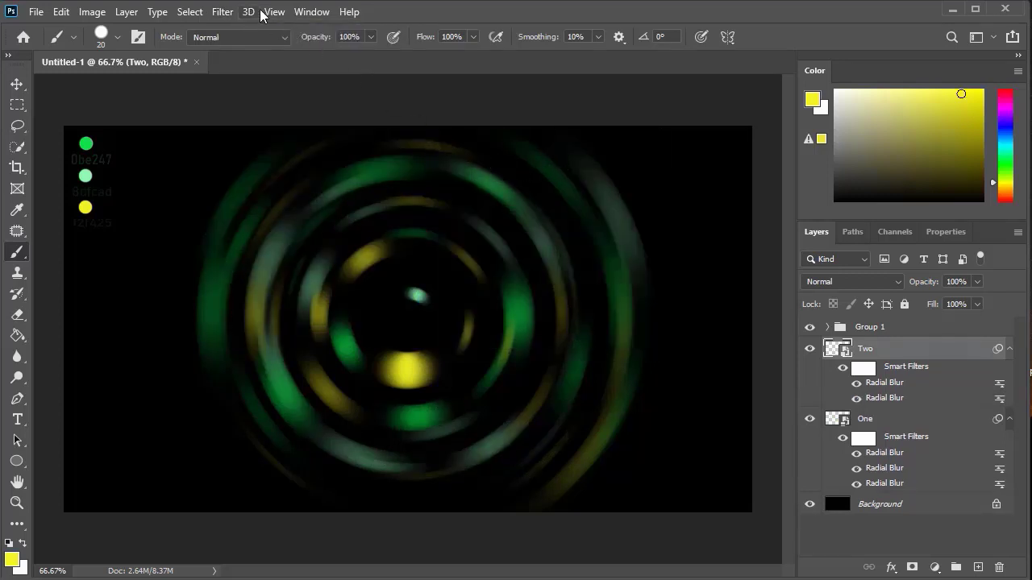
Step: Apply a third Radial Blur to the Two layer with the same amount 20, Spin and Good settings
click(226, 12)
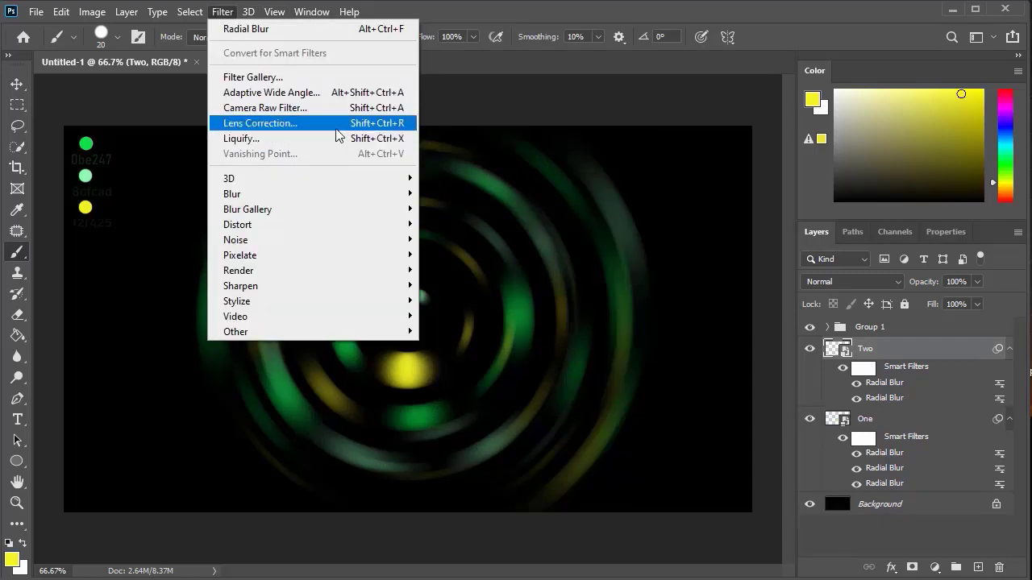
mouse_move(346, 195)
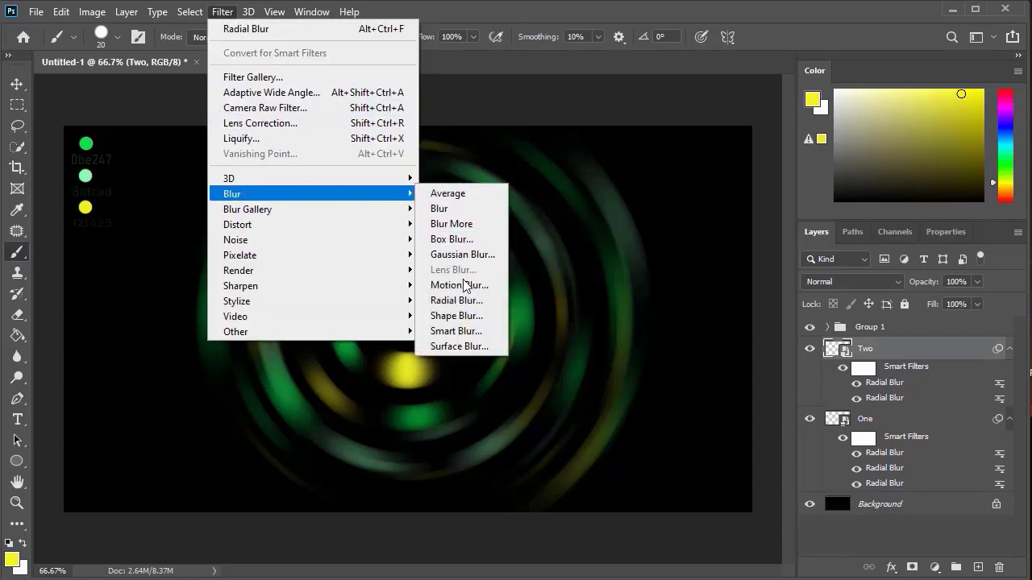
click(456, 299)
click(606, 175)
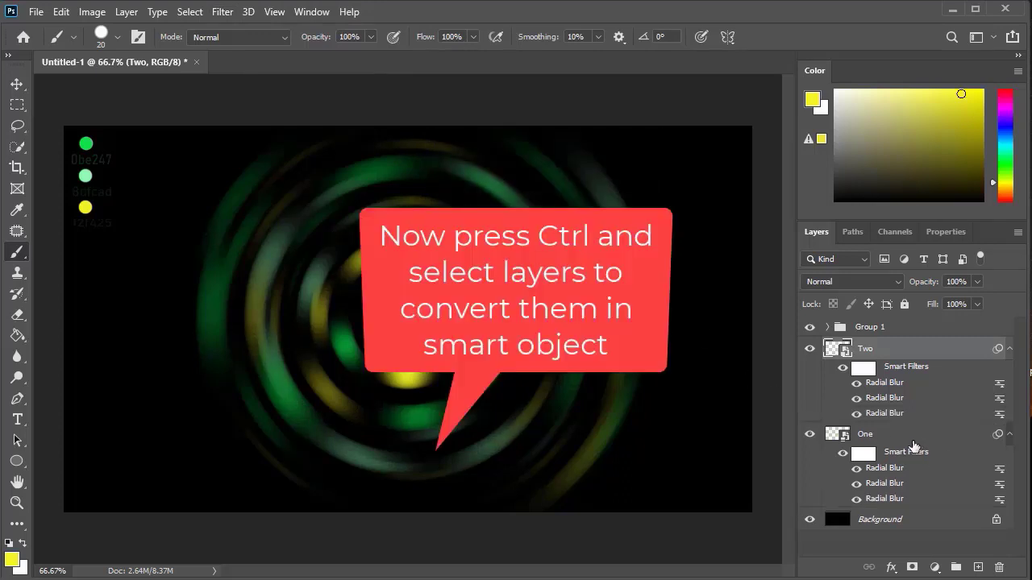
Step: Convert the Two, One and Background layers together into one smart object and rename it Swirl
ctrl+click(909, 437)
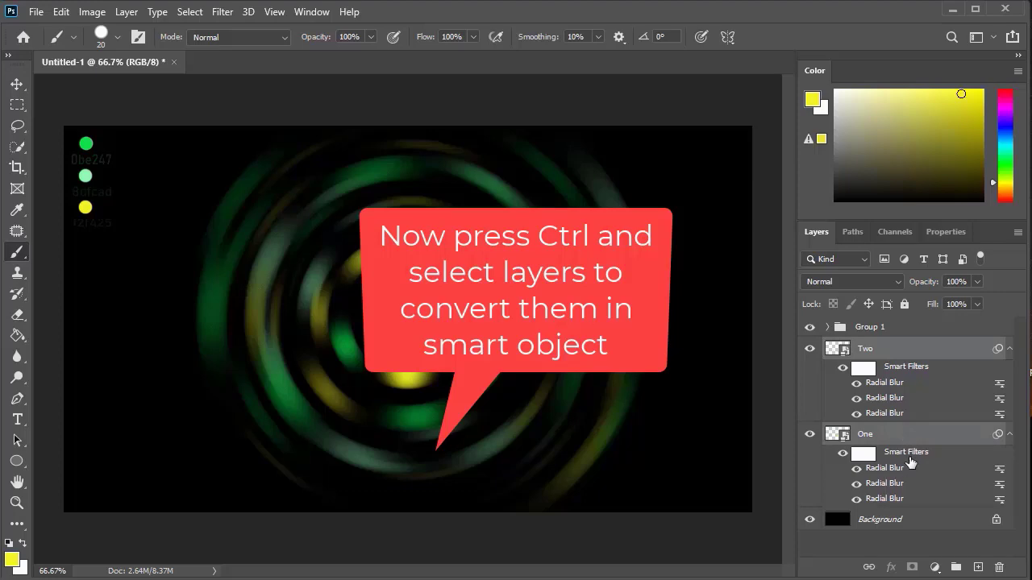
ctrl+click(903, 521)
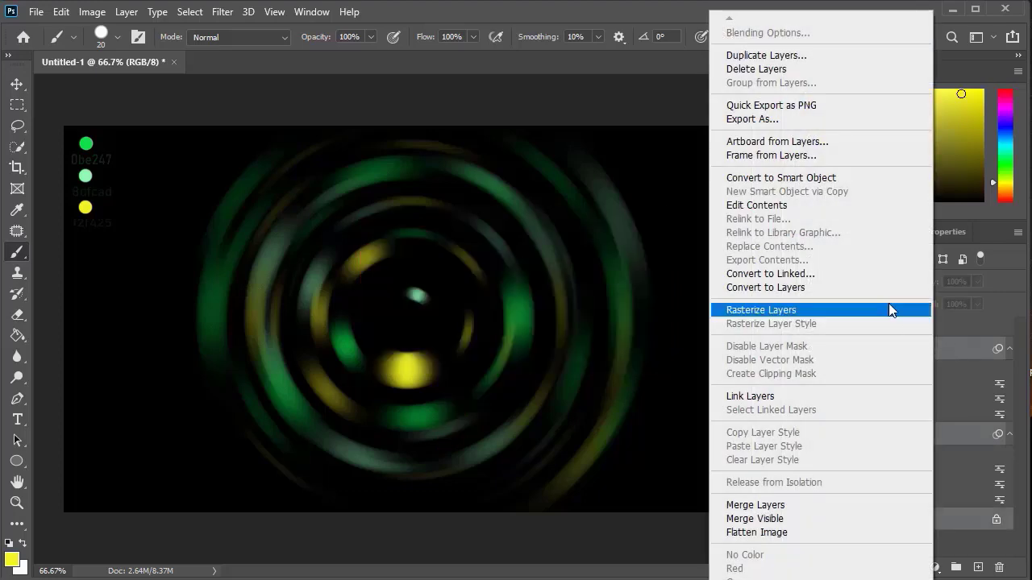
click(815, 178)
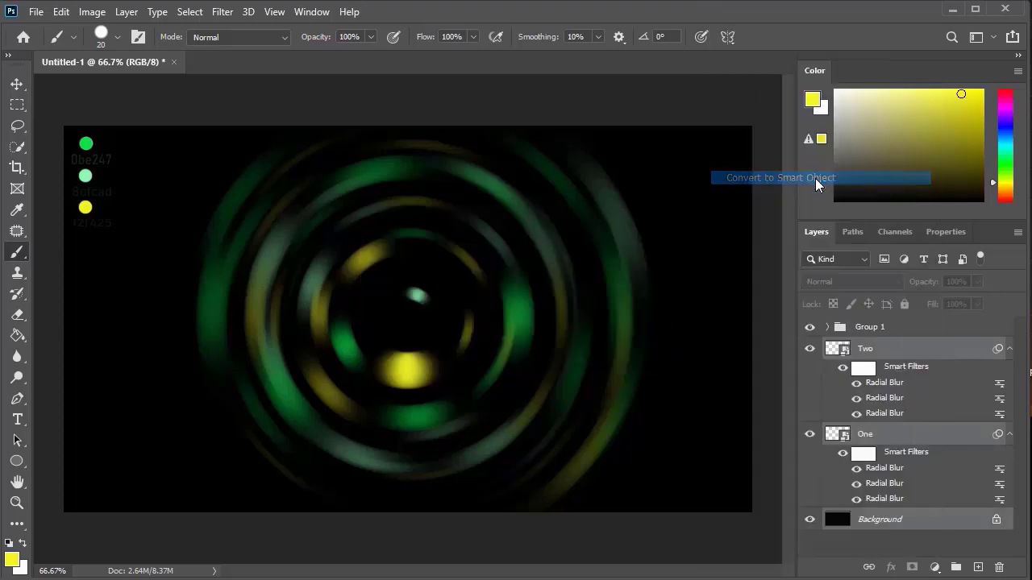
double_click(872, 353)
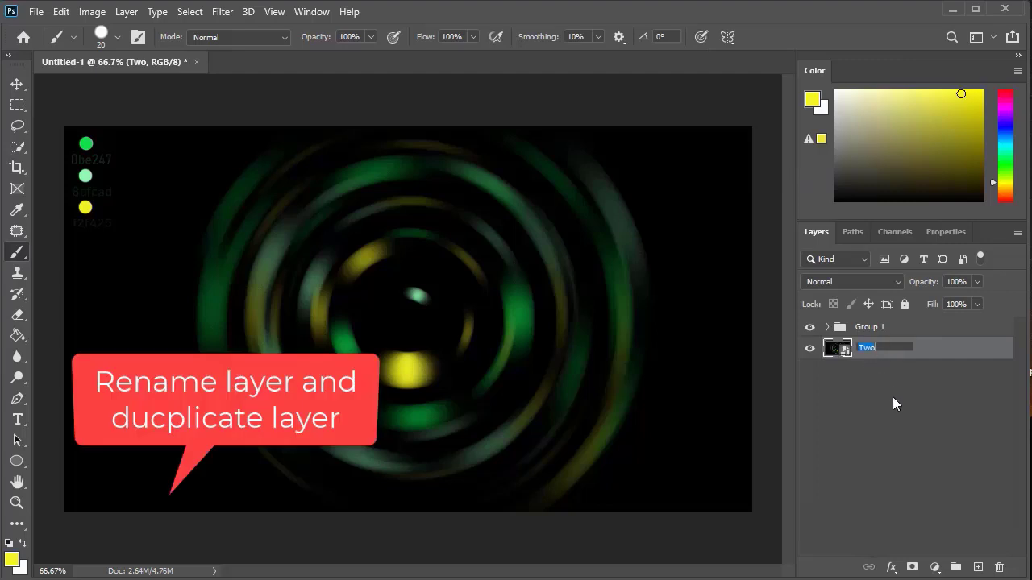
key(BackSpace)
text(Swirl)
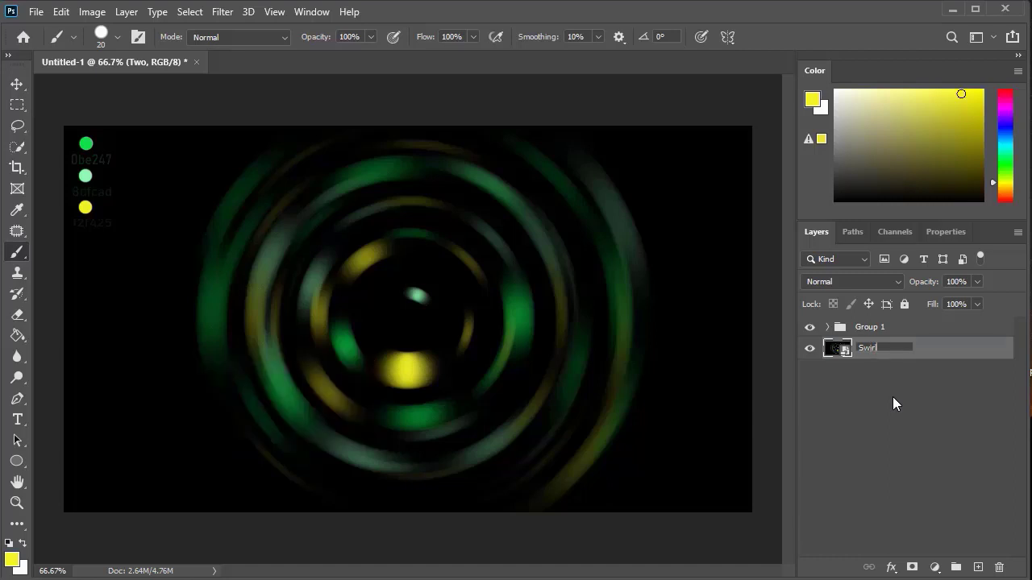
key(Return)
Step: Duplicate the Swirl layer within the same document under the name highlights
right_click(897, 348)
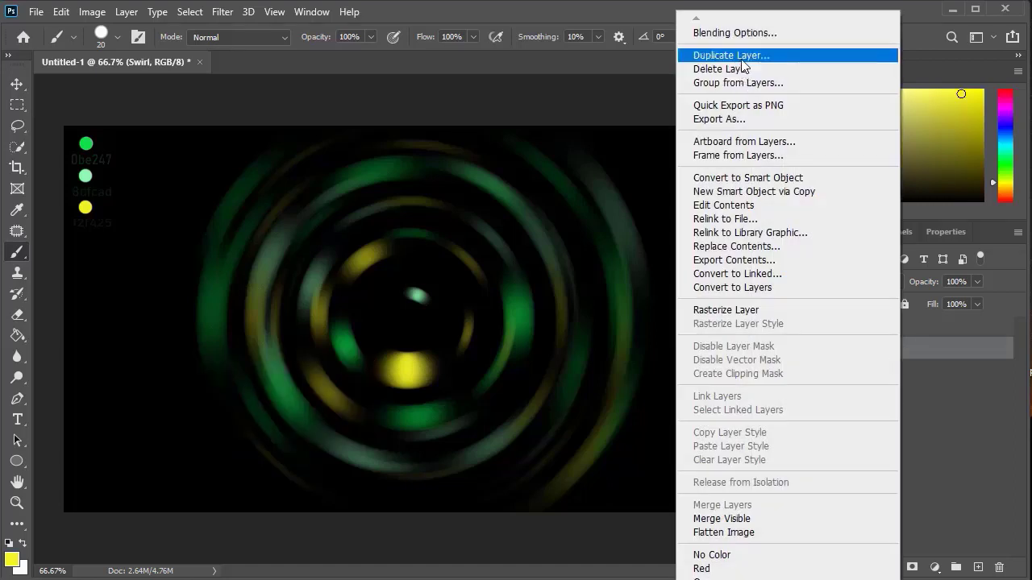
click(741, 54)
text(hi)
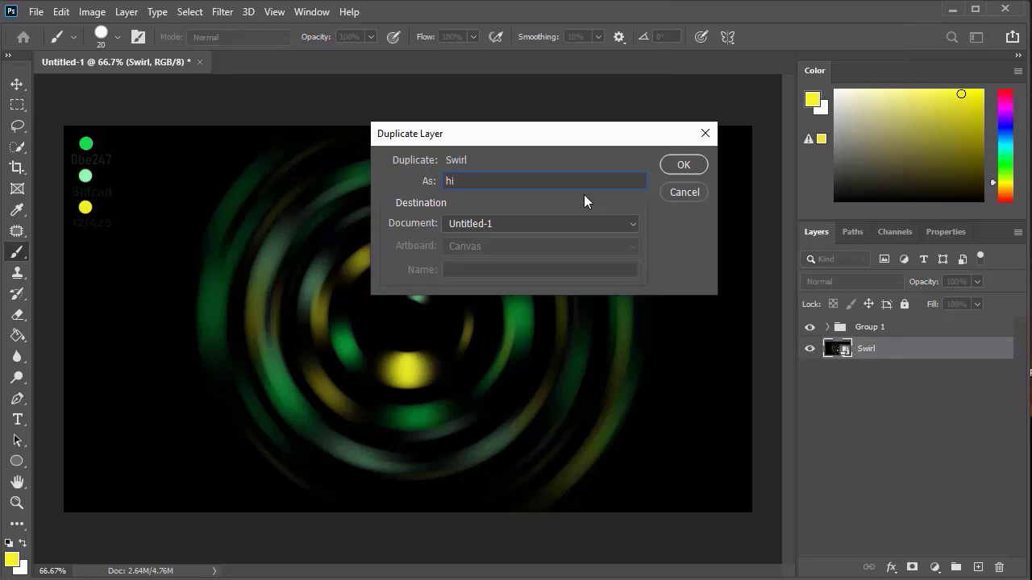
text(ghlights)
click(687, 168)
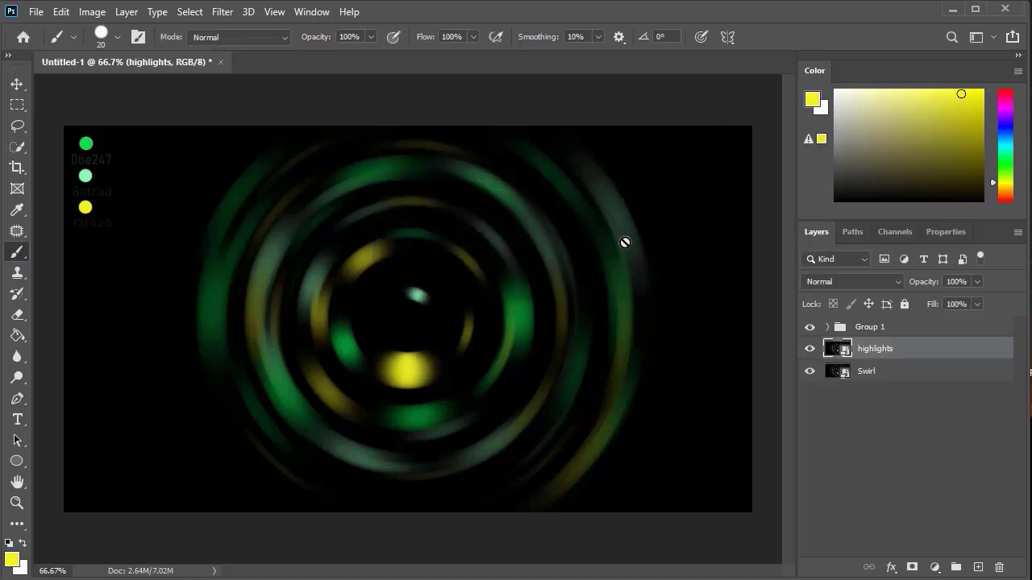
Step: Apply the Plastic Wrap filter to the highlights layer with Highlight Strength 13, Detail 3 and Smoothness 13
click(224, 12)
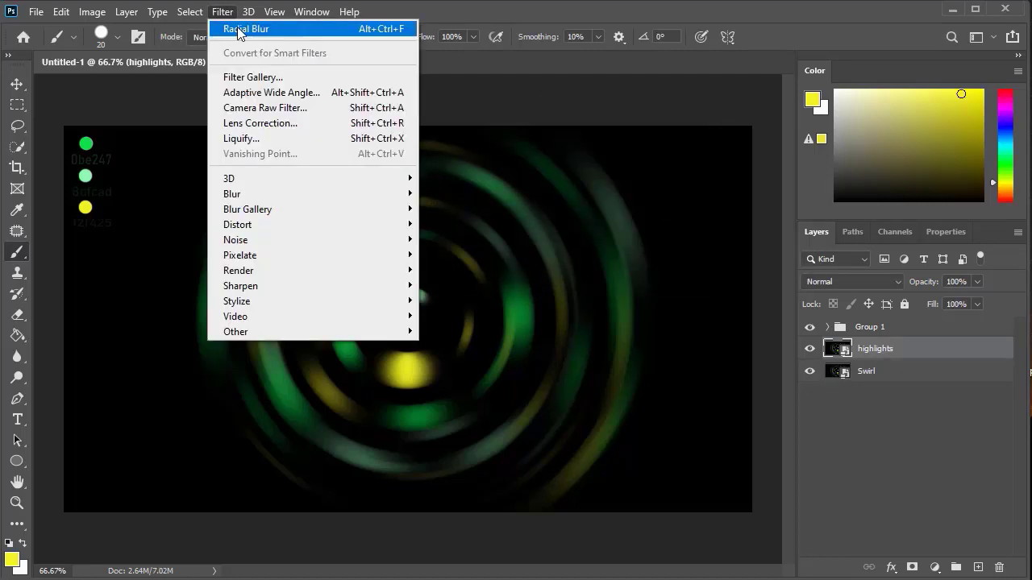
click(259, 78)
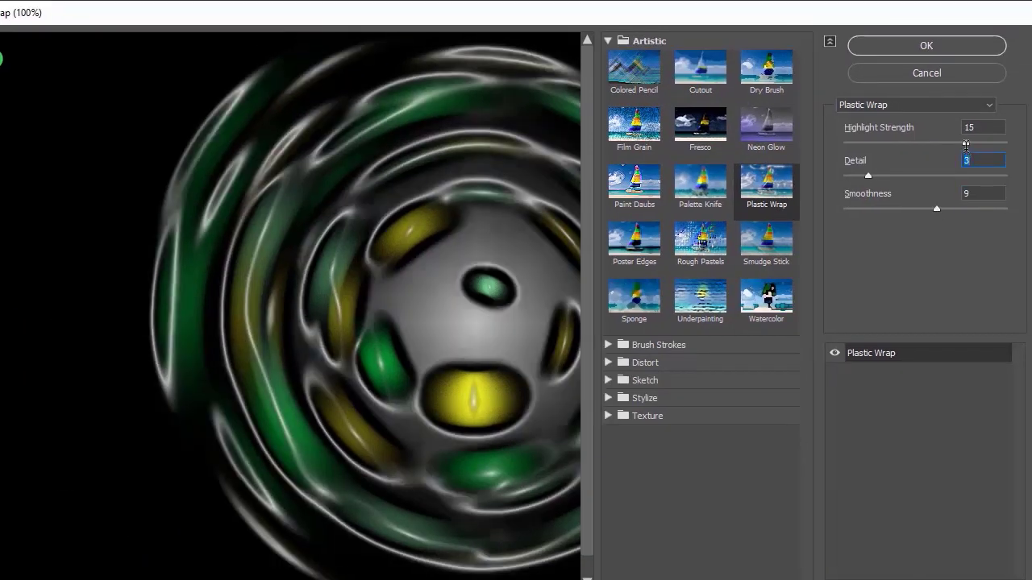
drag(966, 145, 943, 145)
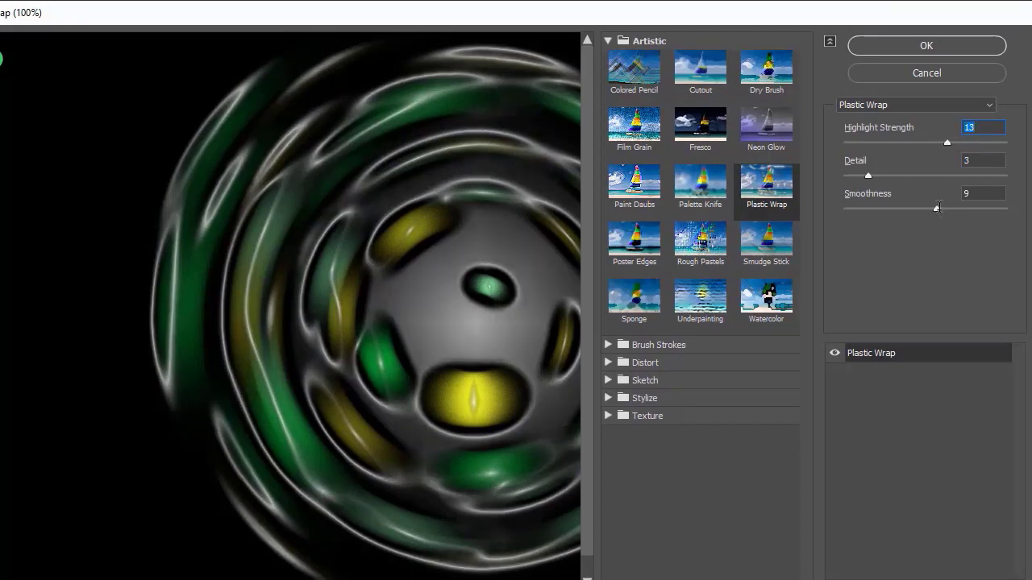
drag(937, 207, 982, 206)
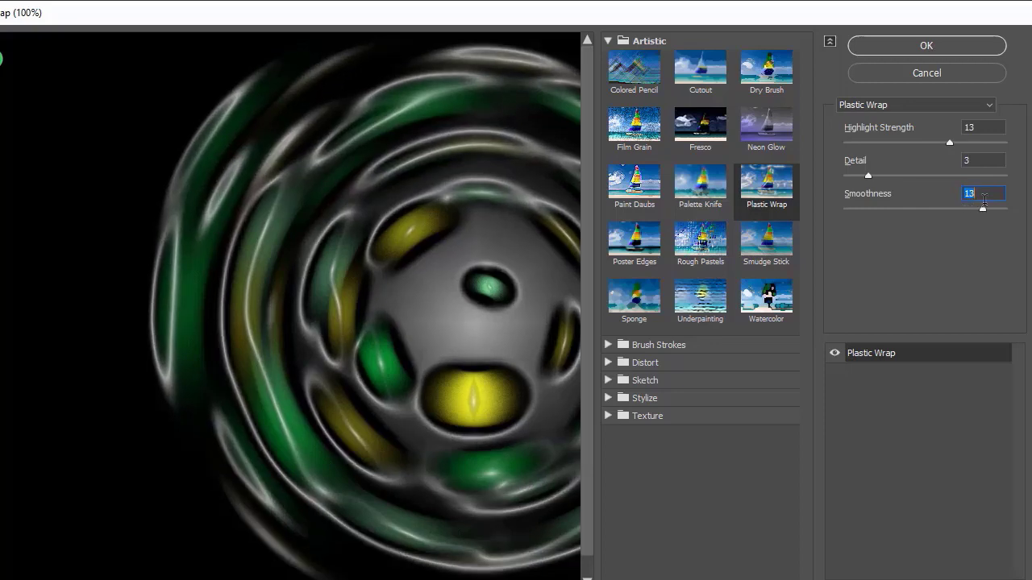
click(949, 43)
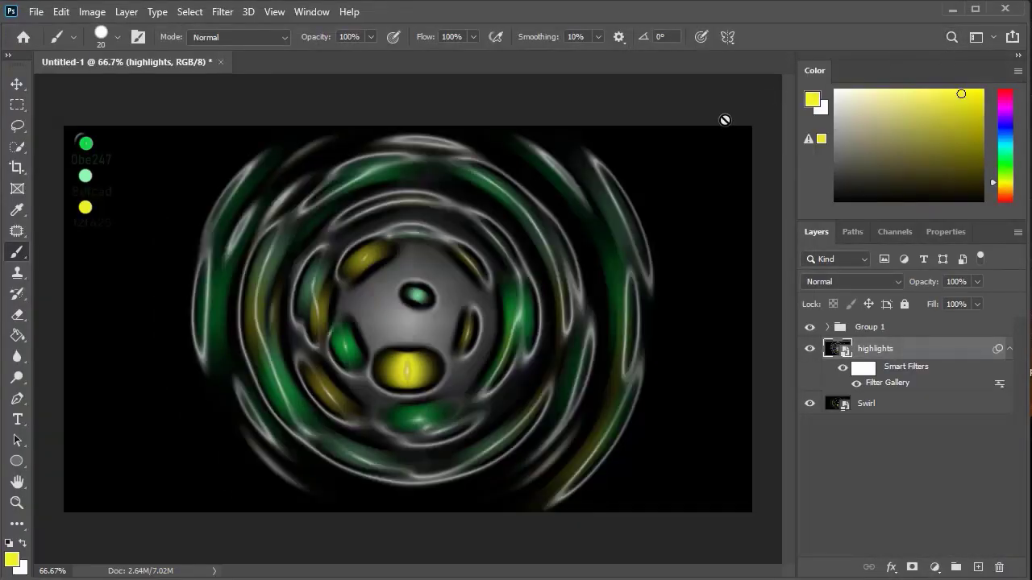
Step: Apply a Radial Blur to the highlights layer with amount 20, Spin method and Good quality
click(221, 11)
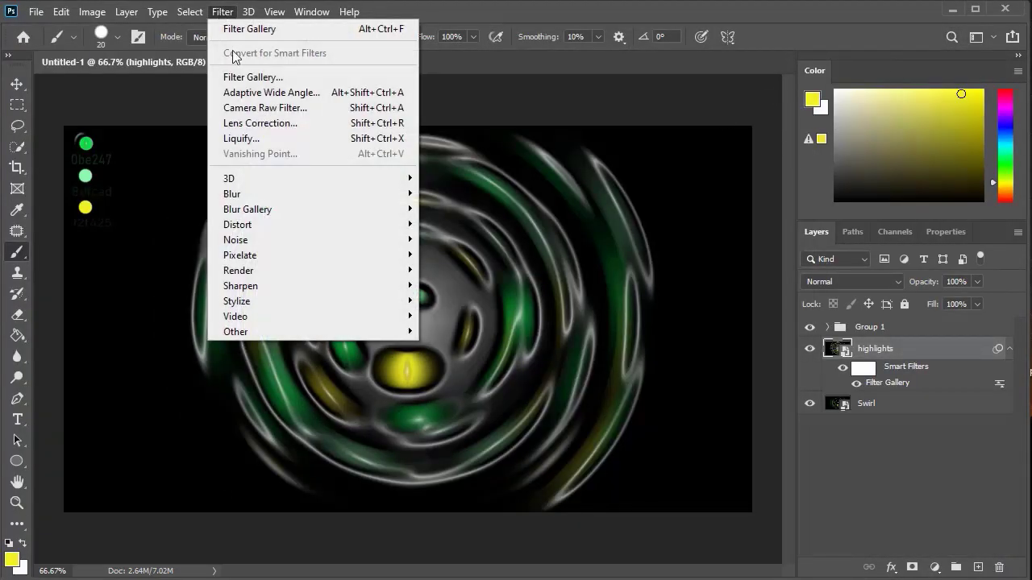
mouse_move(301, 212)
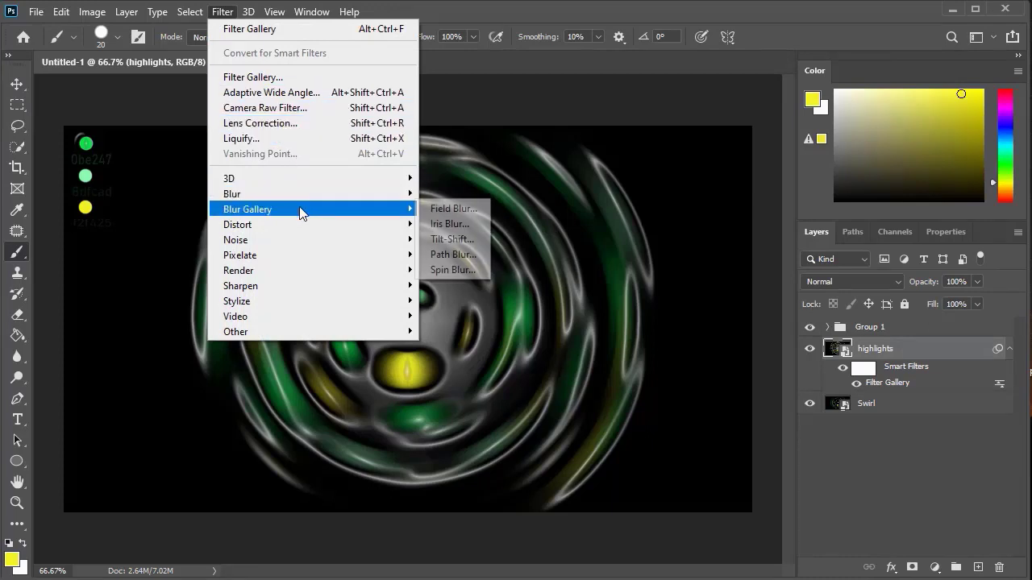
mouse_move(363, 194)
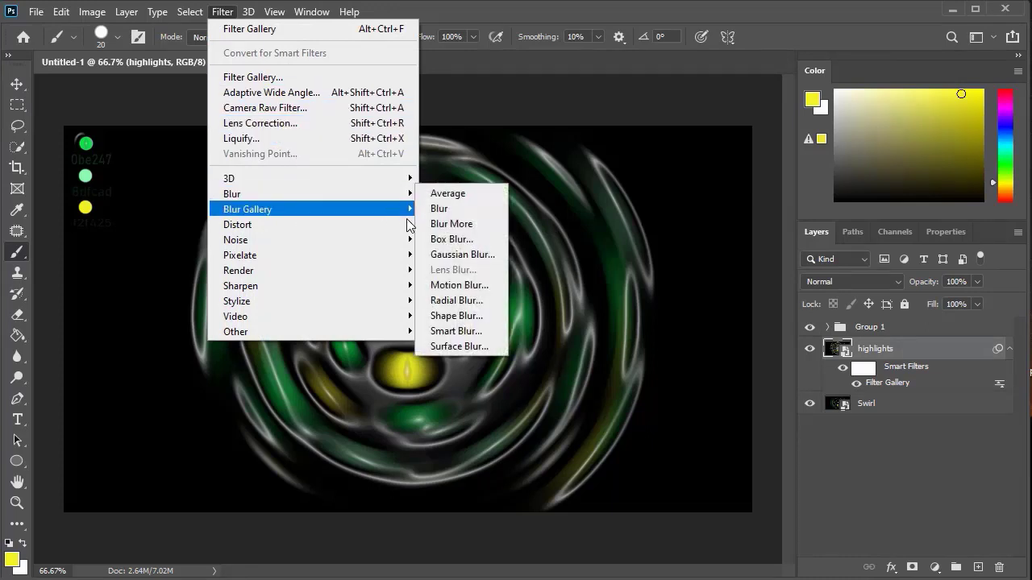
click(456, 301)
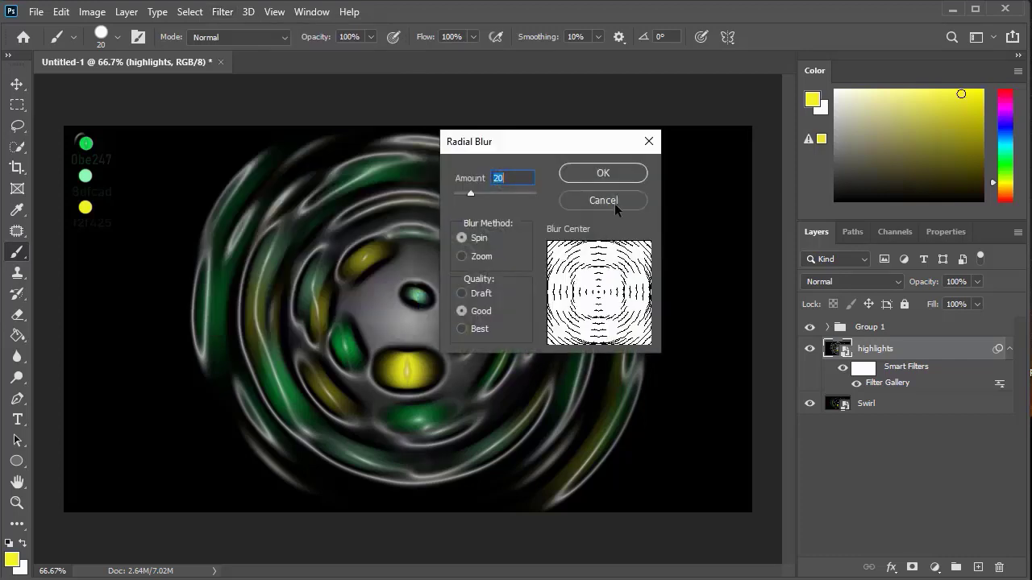
click(602, 173)
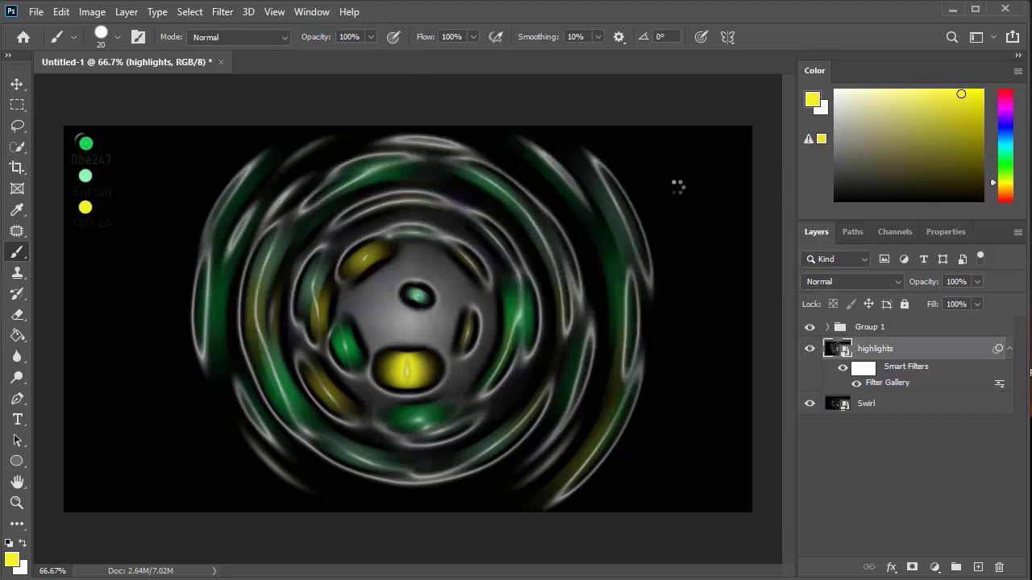
Step: Apply a second Radial Blur to the highlights layer with the same amount 20, Spin and Good settings
click(223, 11)
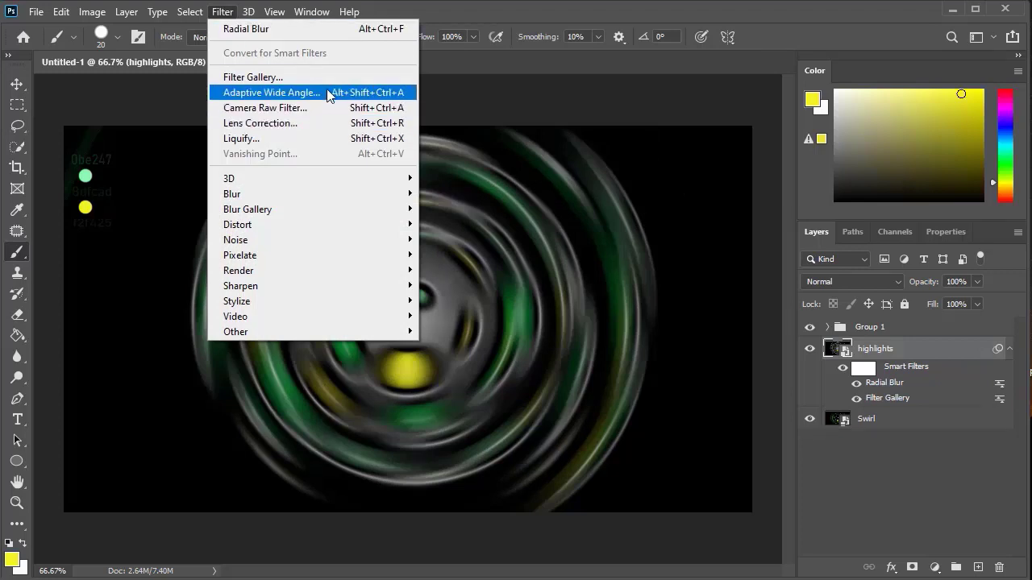
mouse_move(359, 195)
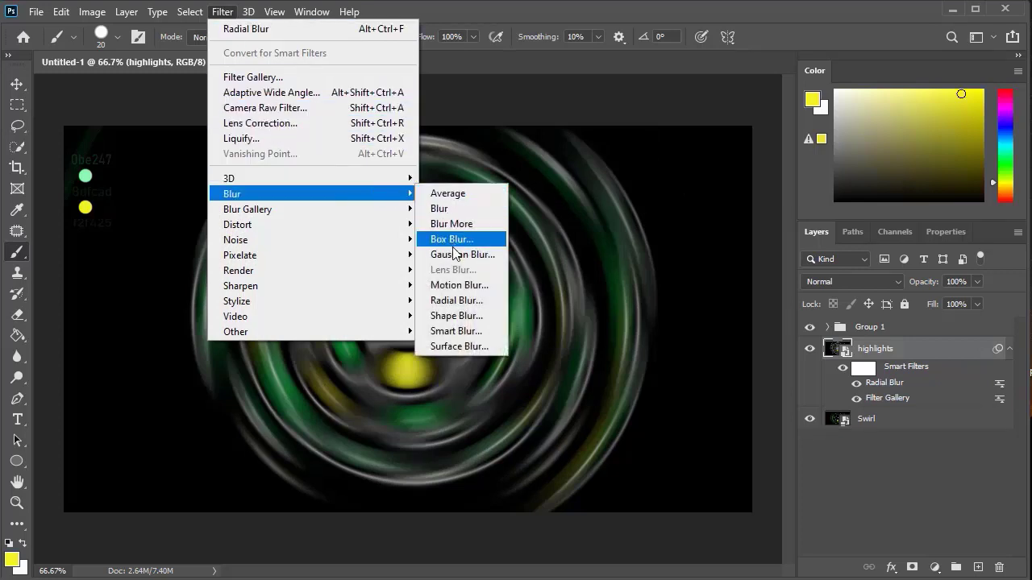
click(456, 300)
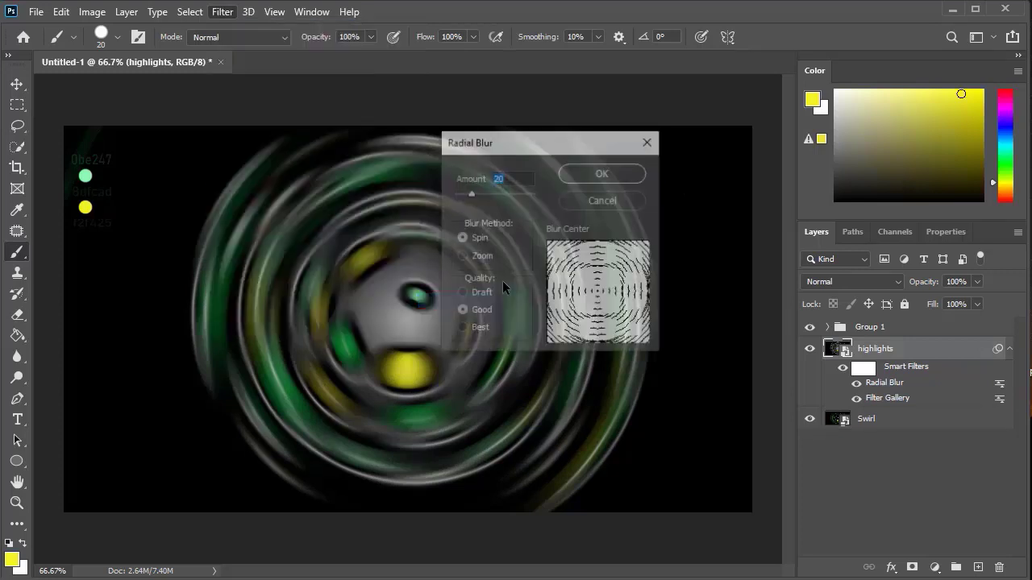
click(607, 175)
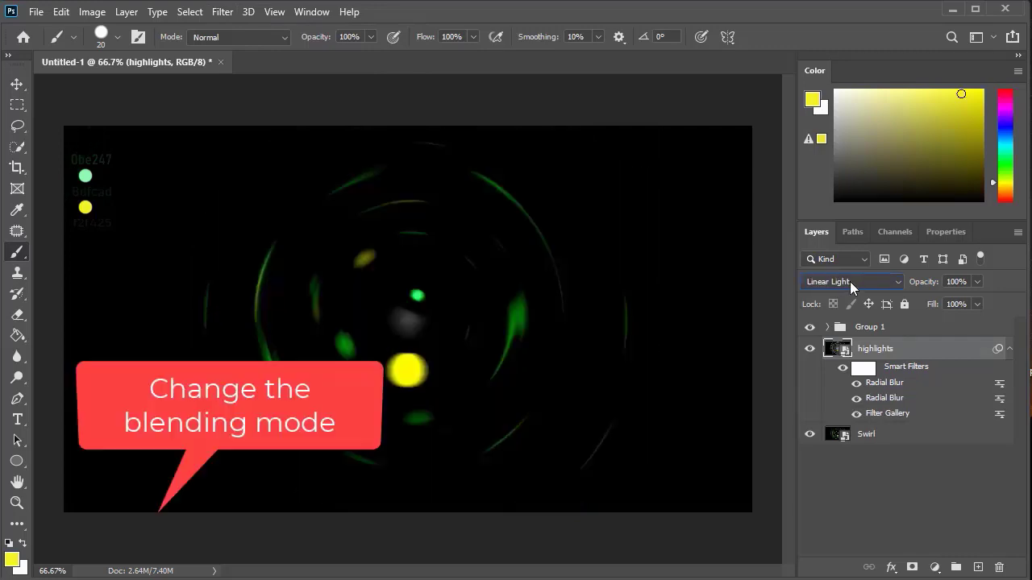
Step: Set the blending mode of the highlights layer to Divide
click(849, 282)
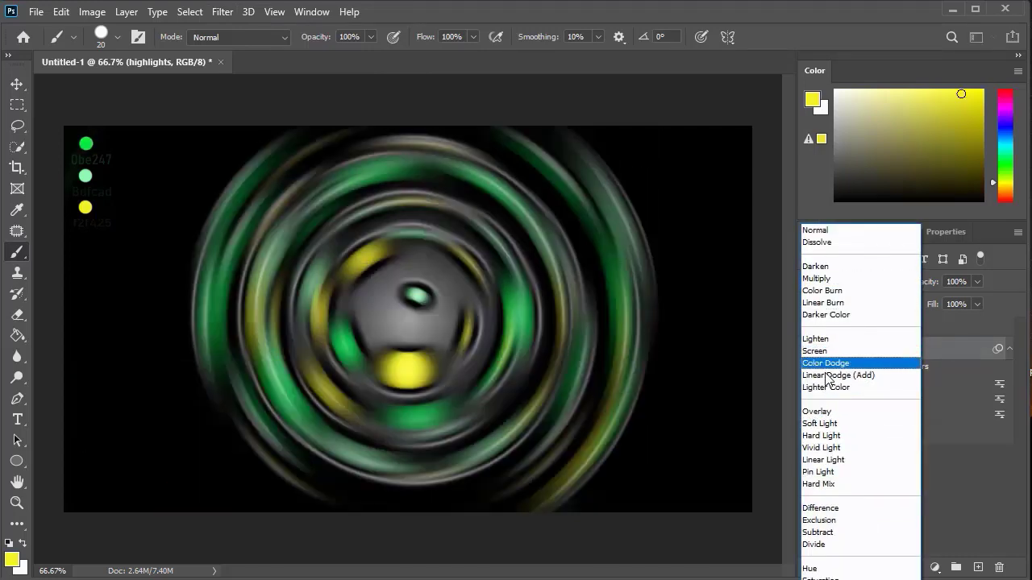
click(819, 548)
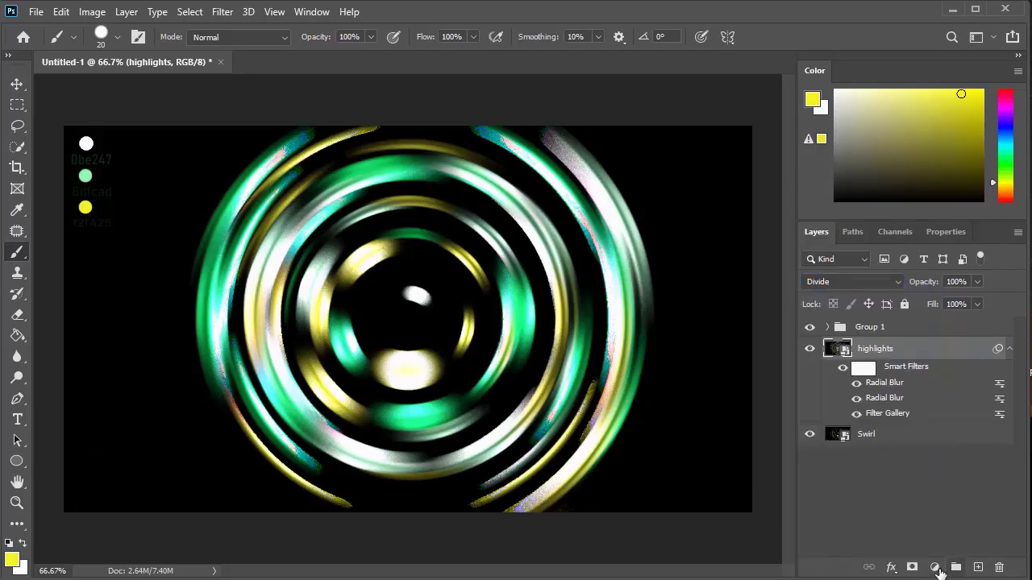
Step: Add a Gradient Map adjustment layer above the highlights layer and enable Dither
click(936, 568)
click(940, 545)
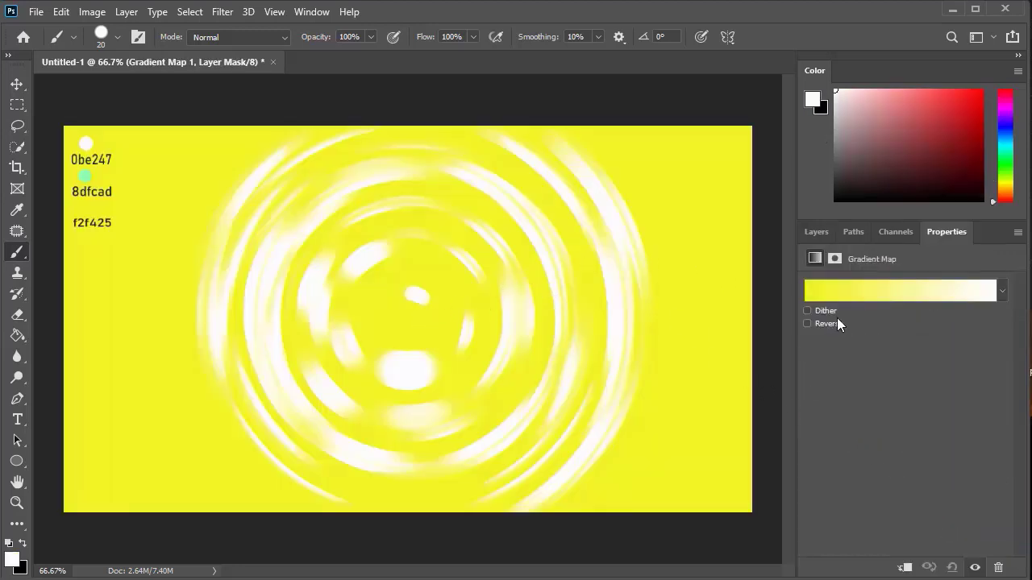
click(808, 310)
Step: Copy the gradient map's yellow start stop to a new colour stop at location 66%
click(812, 290)
key(alt)
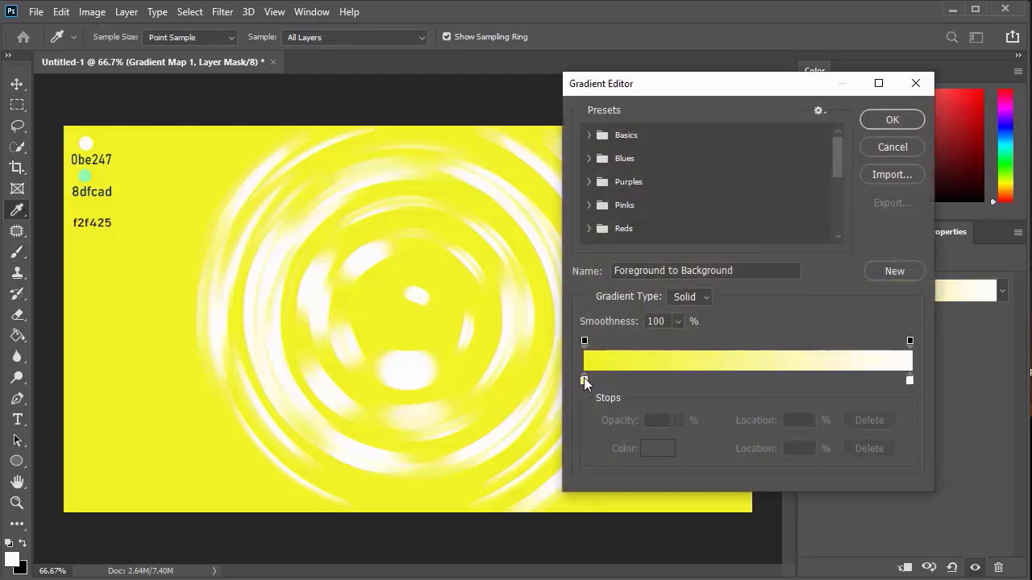
alt+click(585, 380)
drag(584, 378, 799, 378)
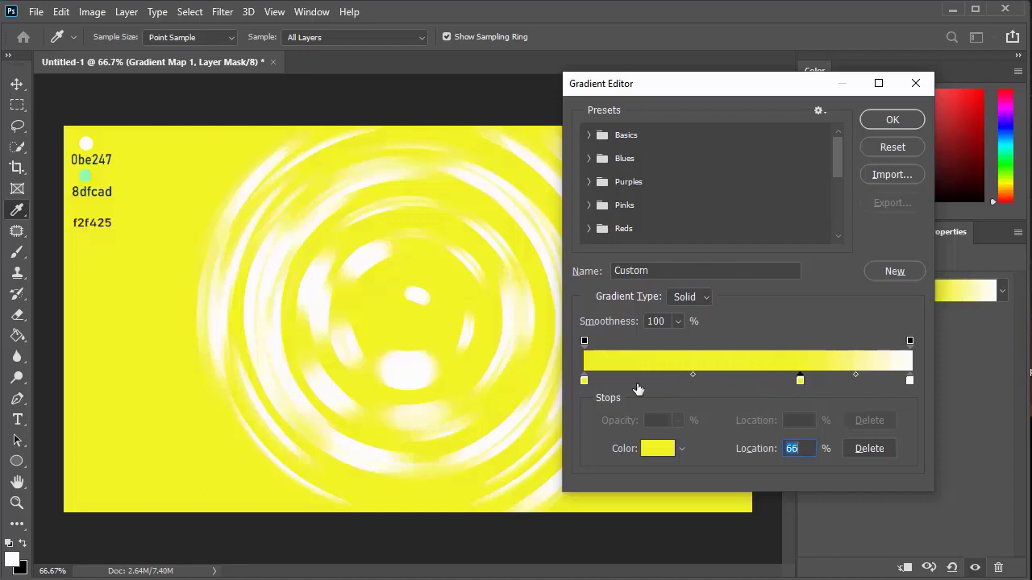
Step: Set the colour of the gradient's start stop at 0% to near-black 121211
click(583, 379)
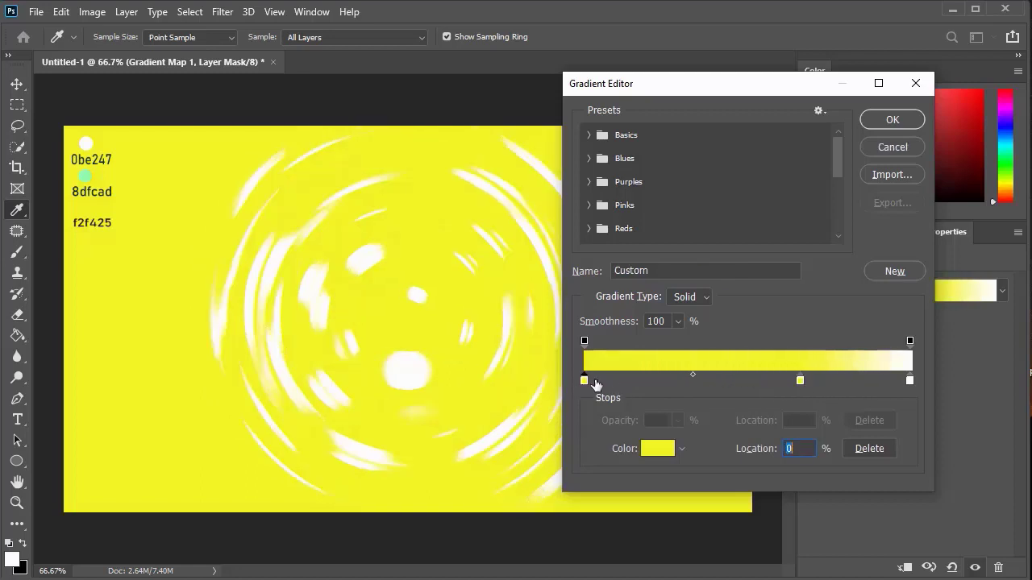
click(650, 448)
click(206, 316)
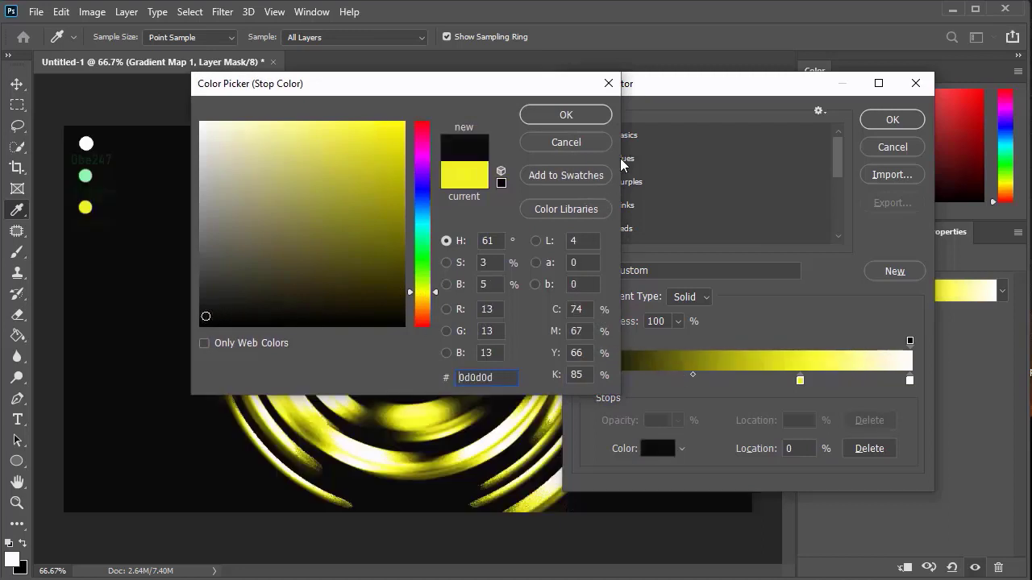
click(212, 298)
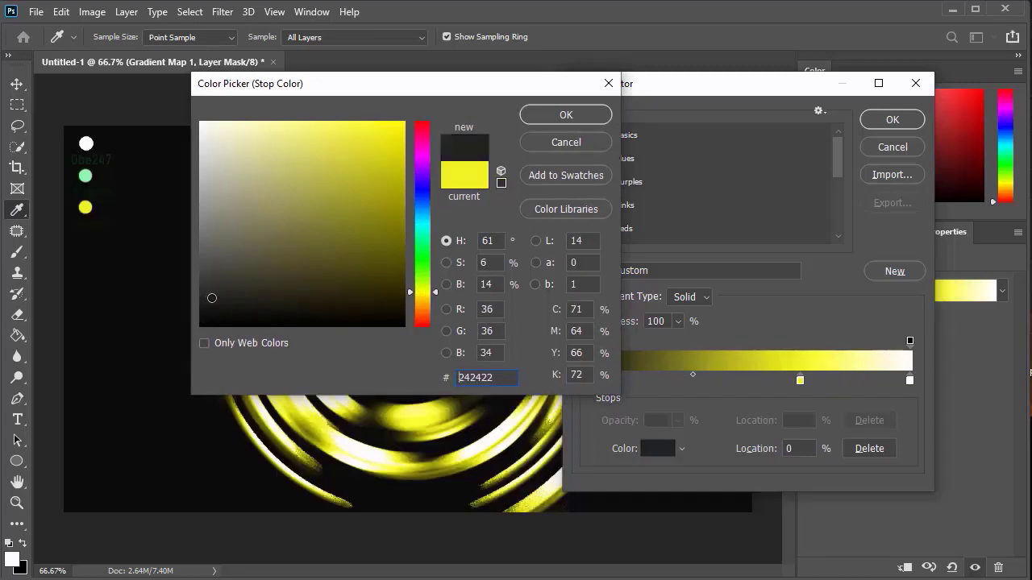
click(209, 312)
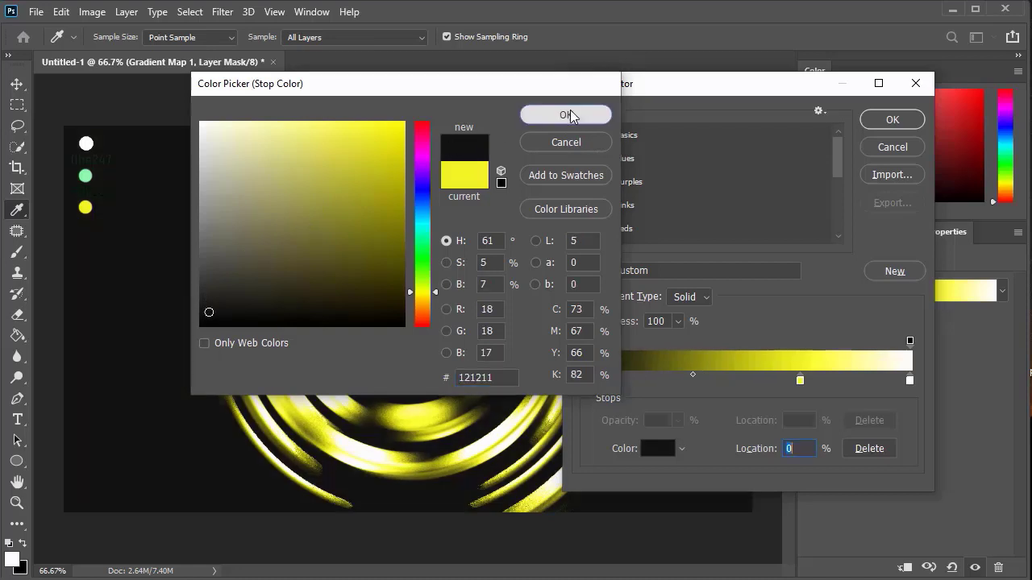
click(569, 116)
Step: Set the colour of the gradient's middle stop at 66% to green 0cc749
click(801, 381)
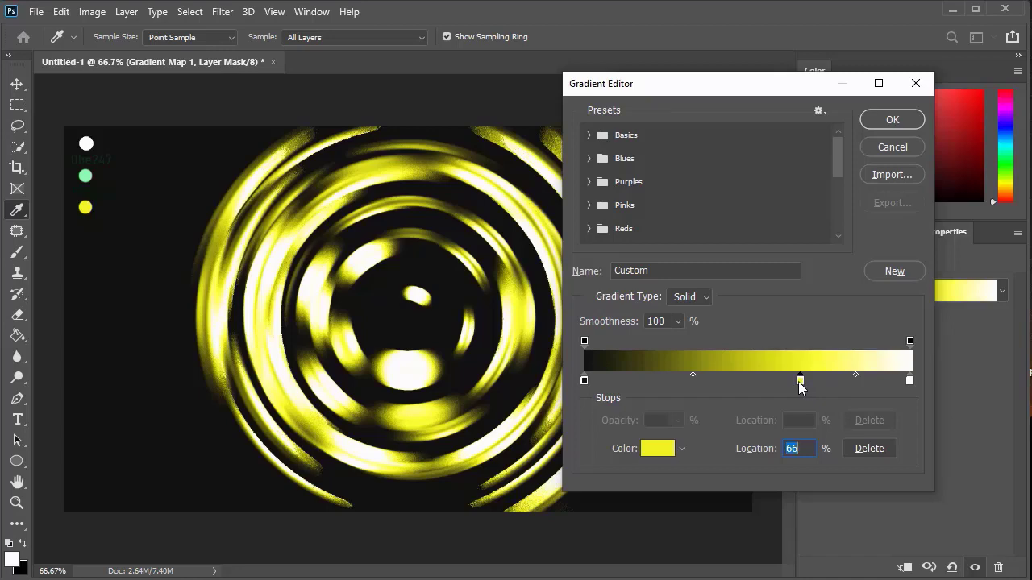
click(663, 449)
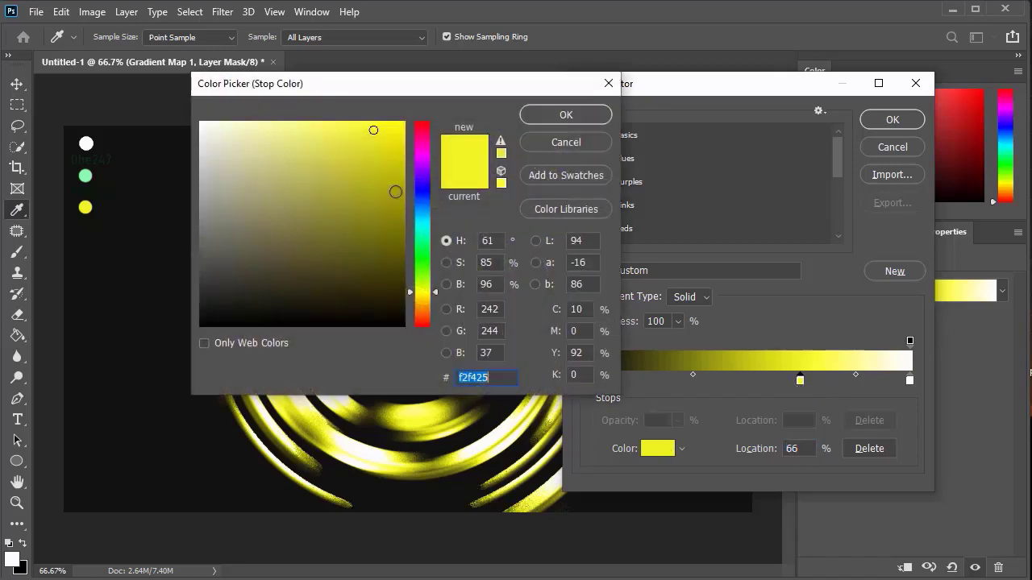
text(0cc749)
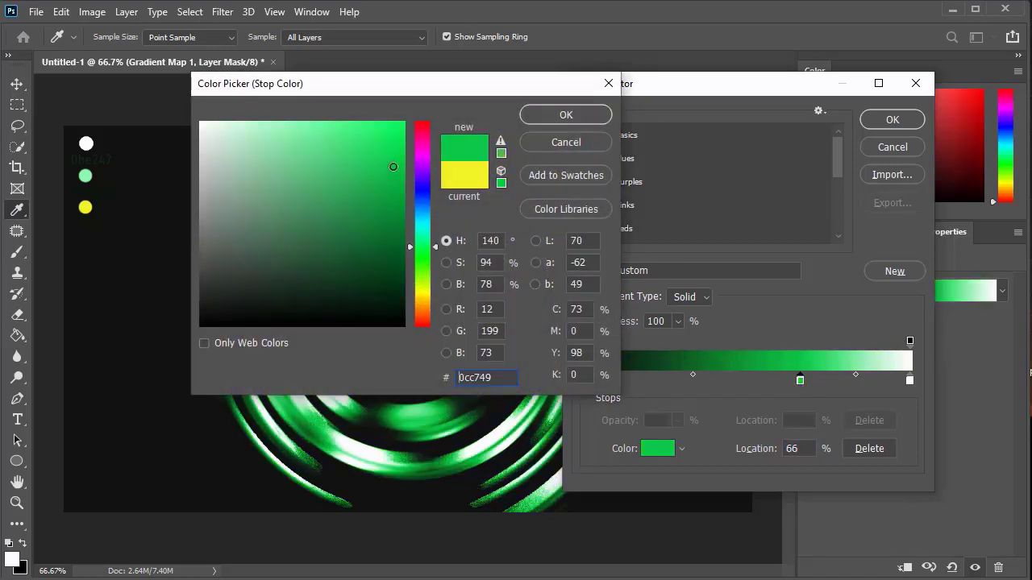
click(556, 118)
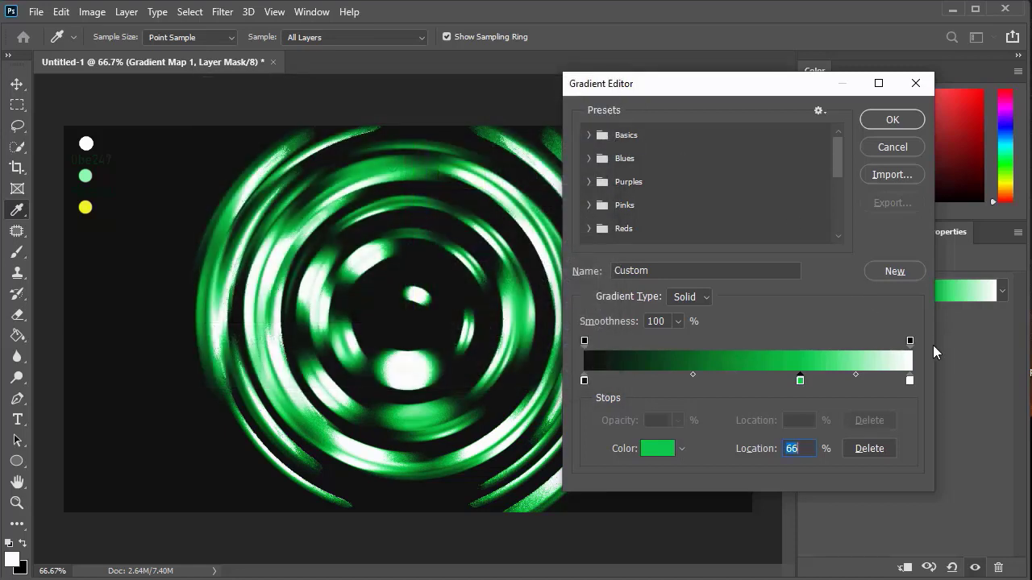
Step: Set the colour of the gradient's end stop at 100% to pale pink e1afaf
click(910, 381)
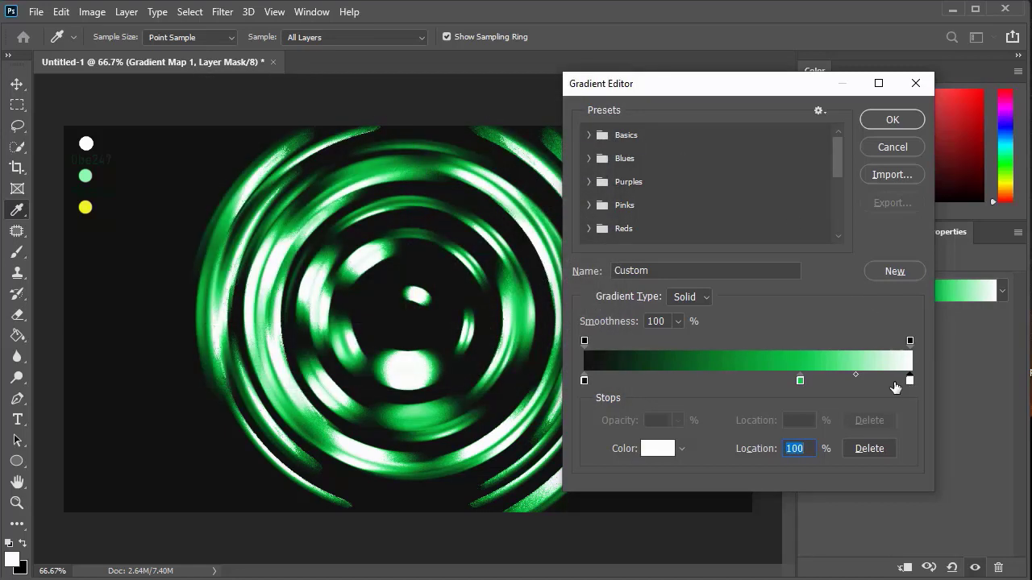
click(658, 450)
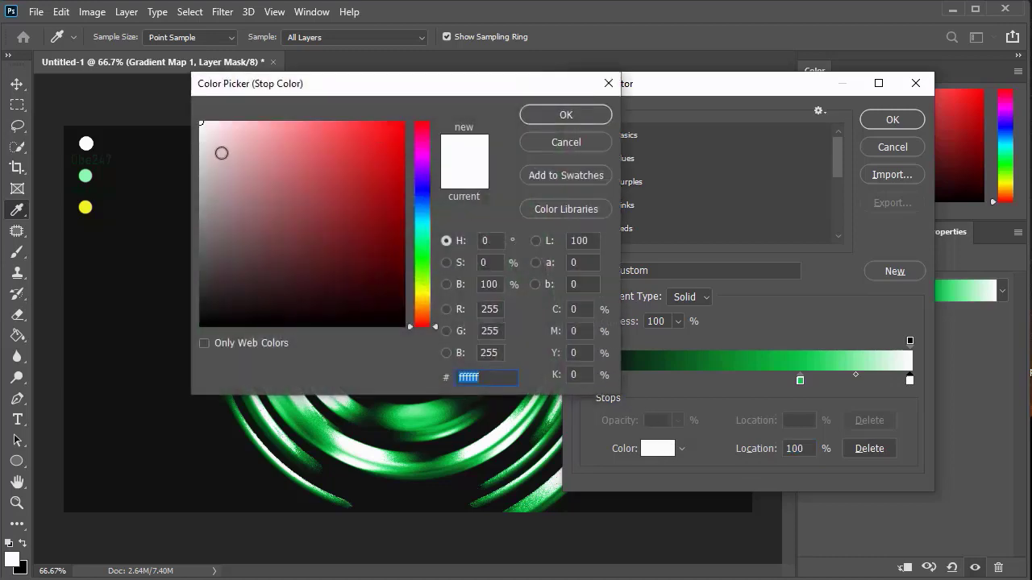
click(222, 151)
drag(225, 150, 246, 146)
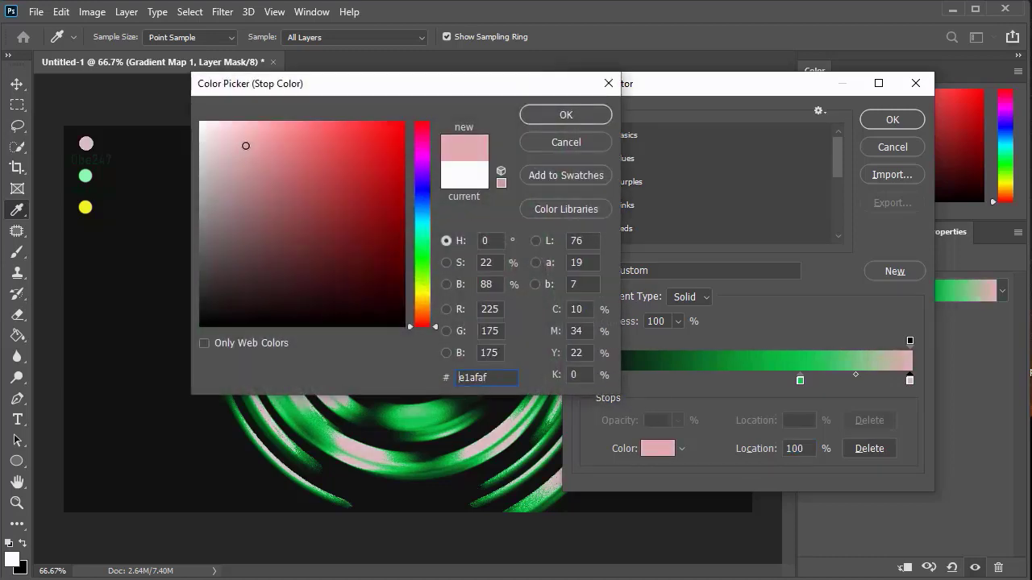
click(585, 114)
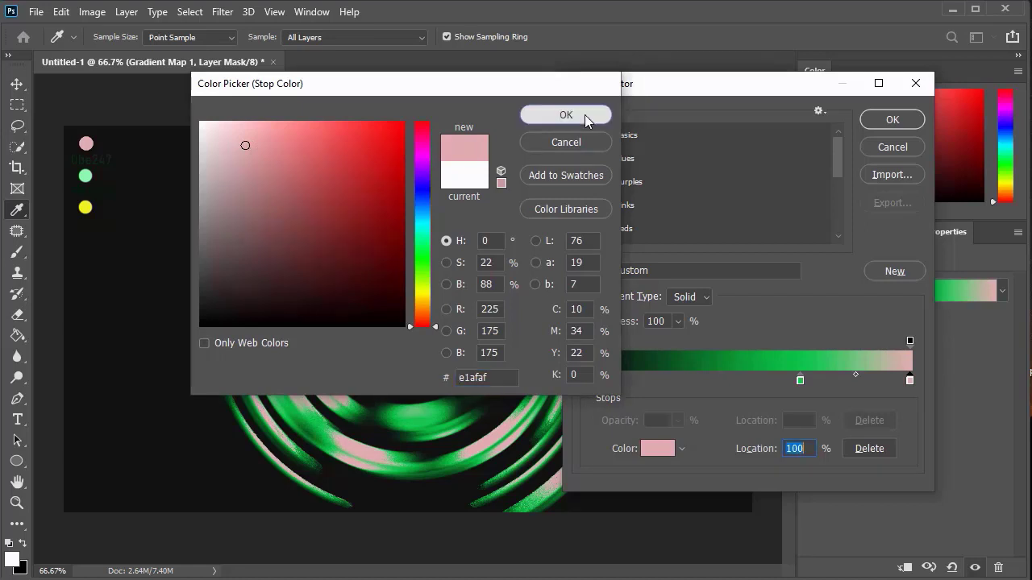
Step: Move the gradient's green middle stop to location 51% and apply the edited gradient map
click(801, 384)
drag(801, 384, 750, 380)
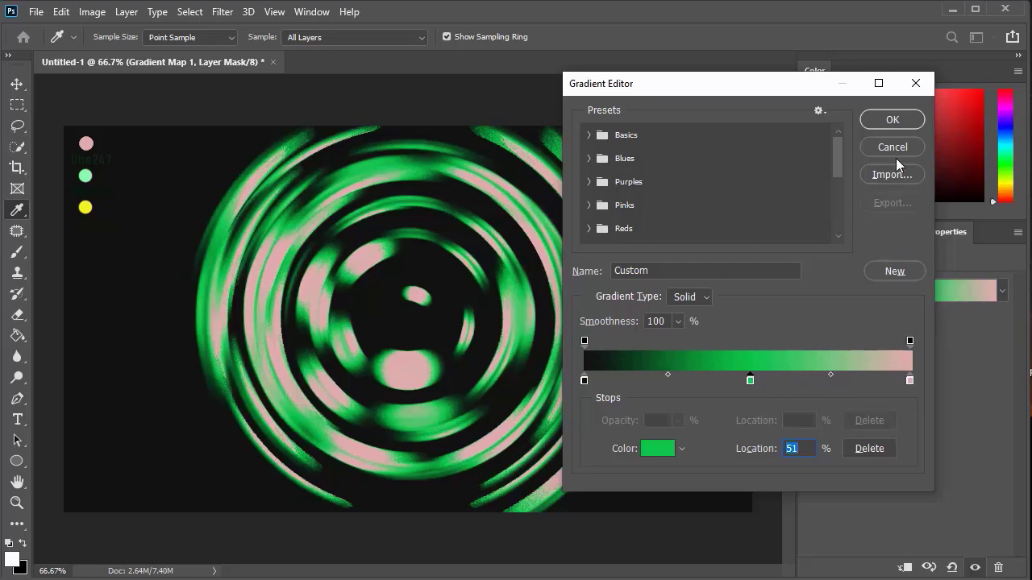
click(896, 115)
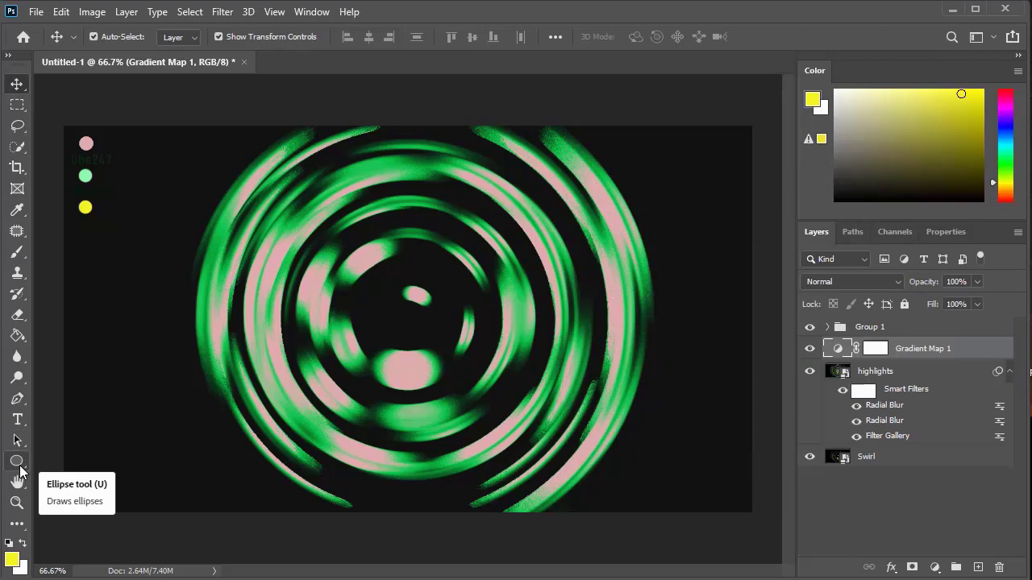
Step: Set up the Ellipse tool for shapes with a near-black 121211 fill and no stroke
click(19, 467)
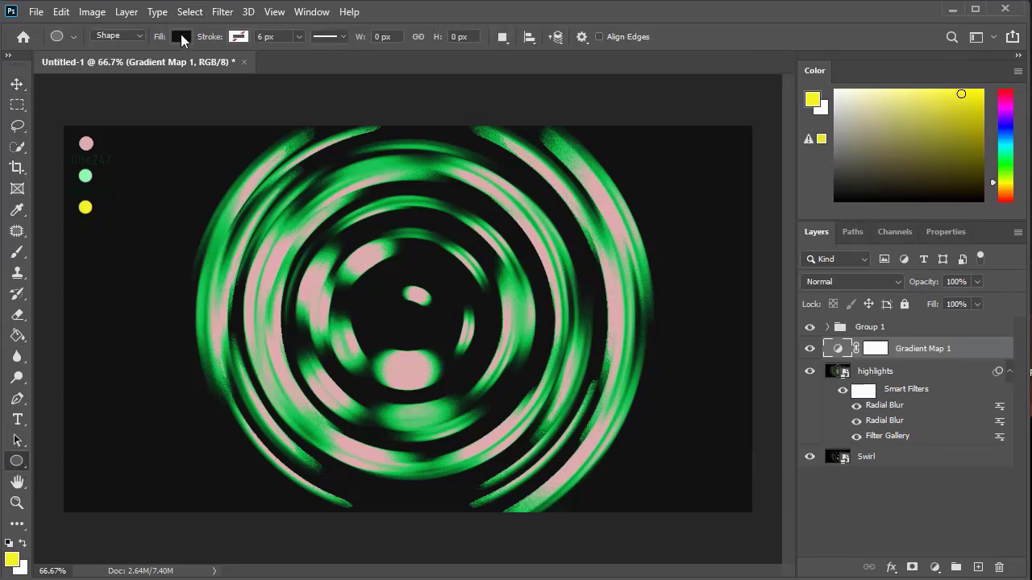
click(180, 36)
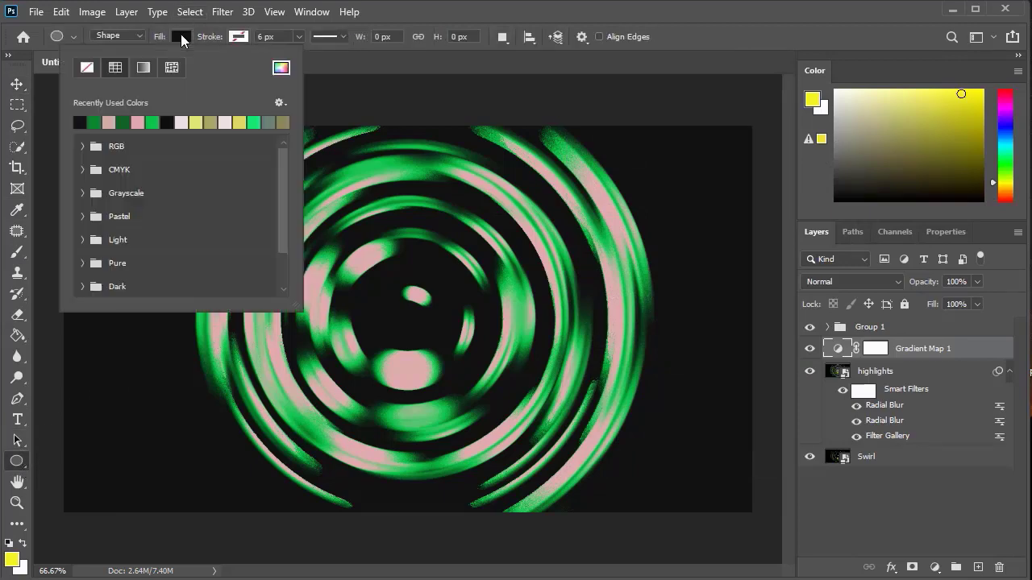
click(281, 67)
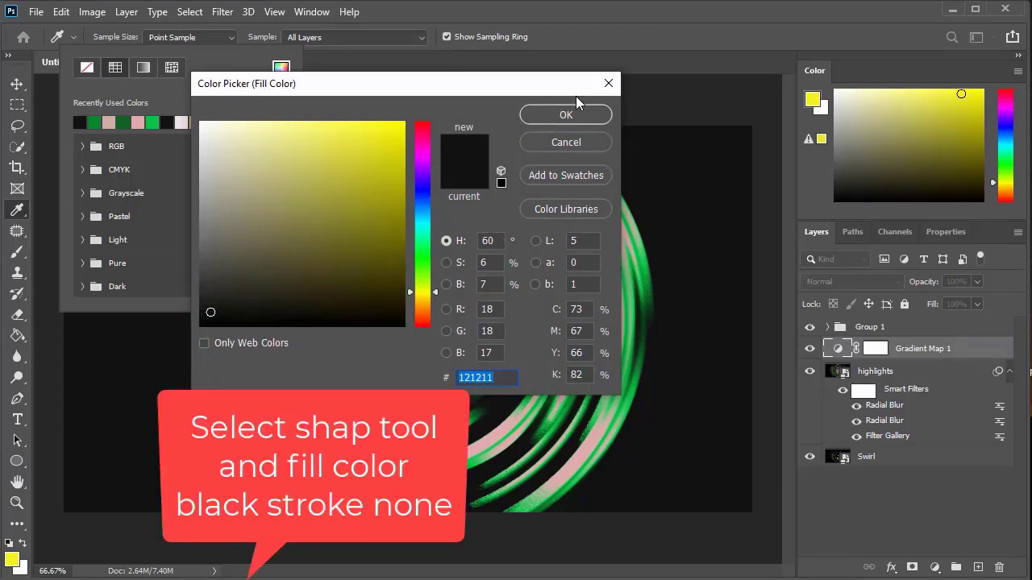
click(564, 117)
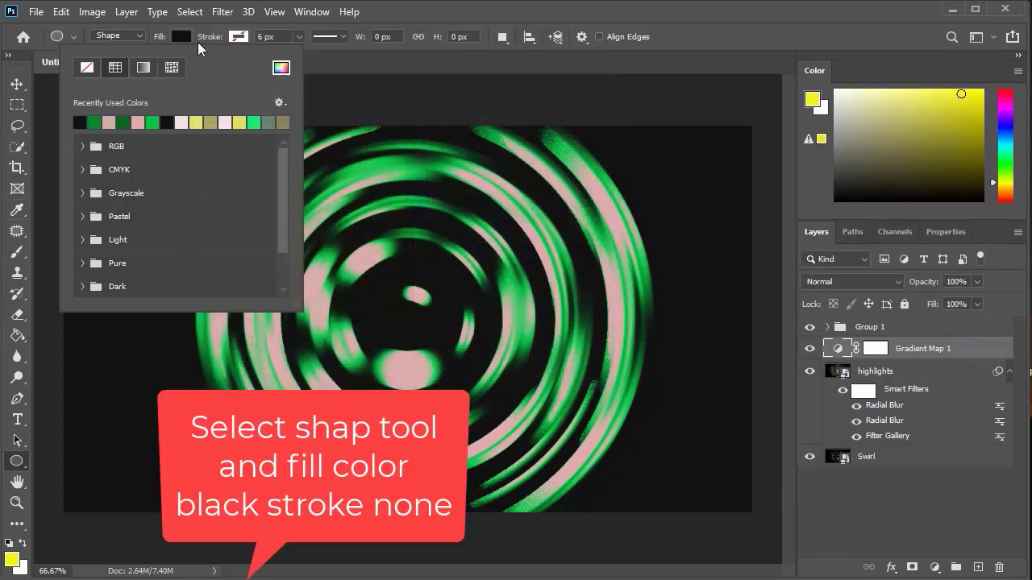
click(235, 39)
click(235, 39)
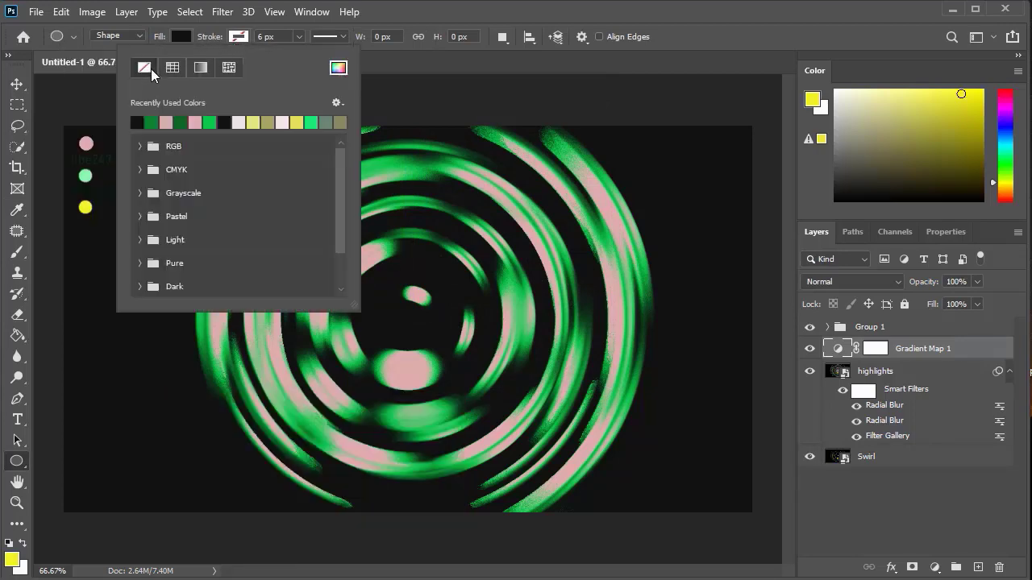
click(298, 36)
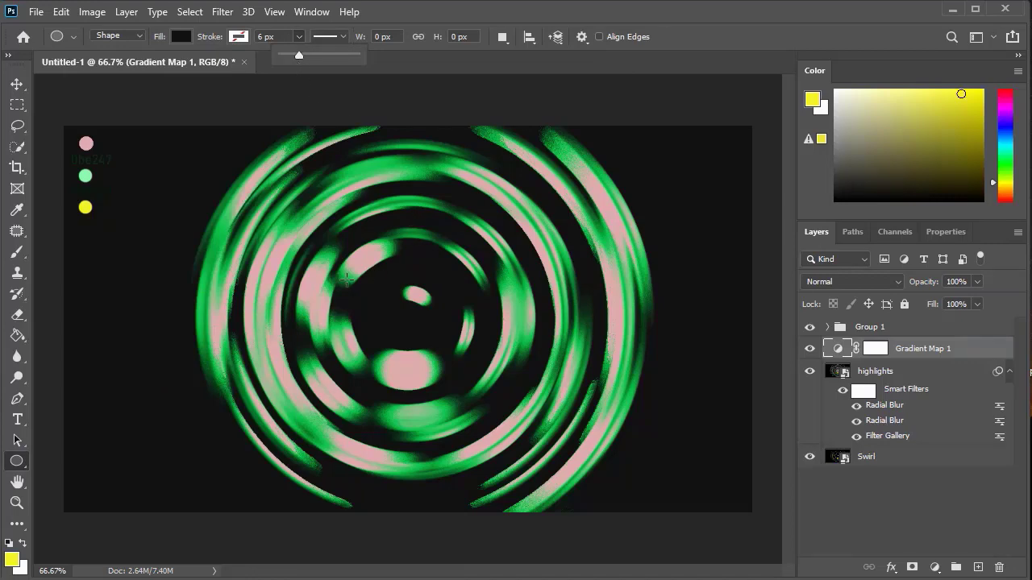
Step: Draw a circle about 230 px in diameter and move it over the centre of the rings
mouse_move(336, 280)
mouse_down()
mouse_move(355, 283)
mouse_move(388, 349)
mouse_up()
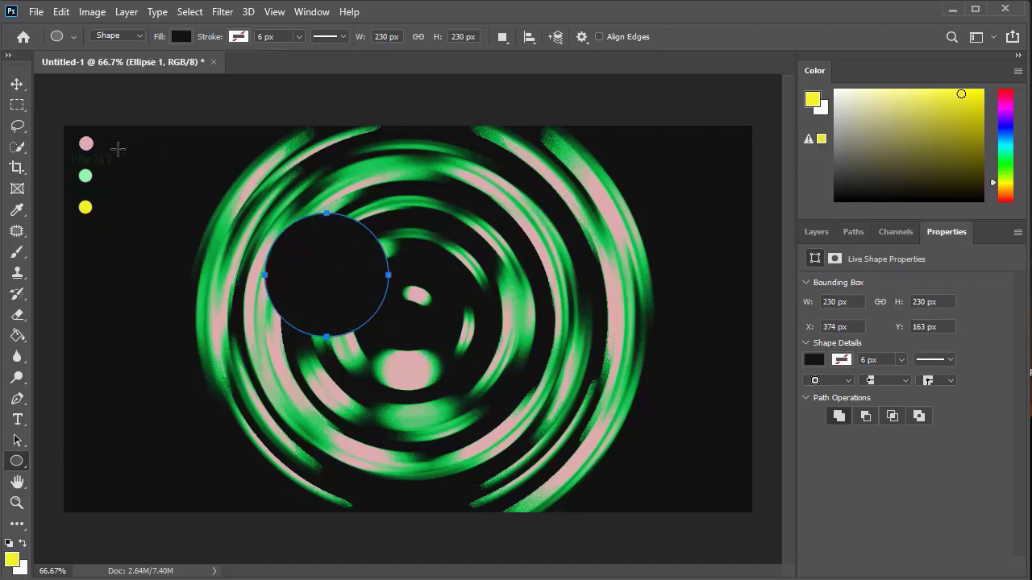
click(16, 84)
drag(339, 279, 407, 316)
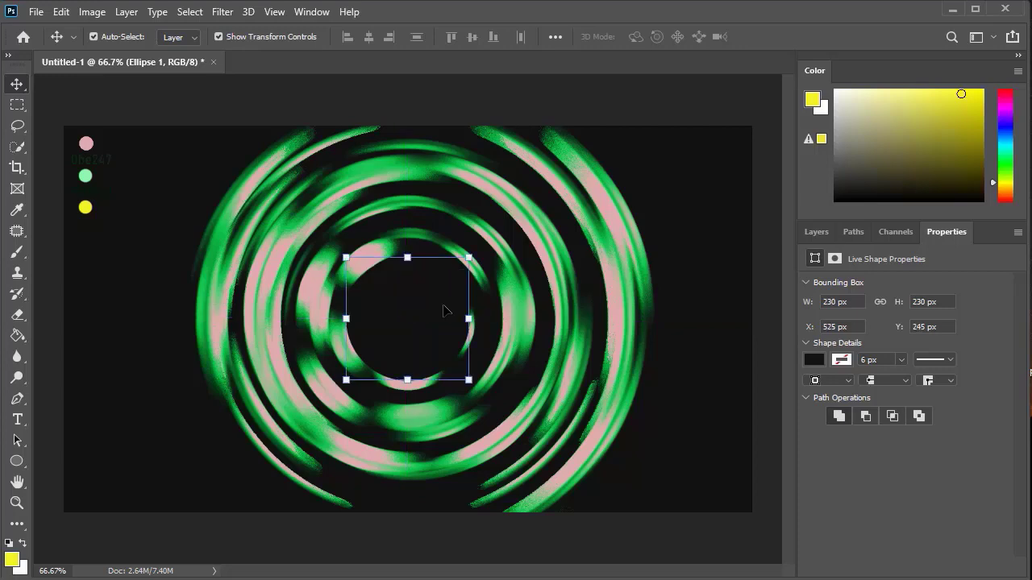
Step: Convert the near-black circle to a smart object and apply a Gaussian Blur with a 7.0 pixel radius
click(224, 13)
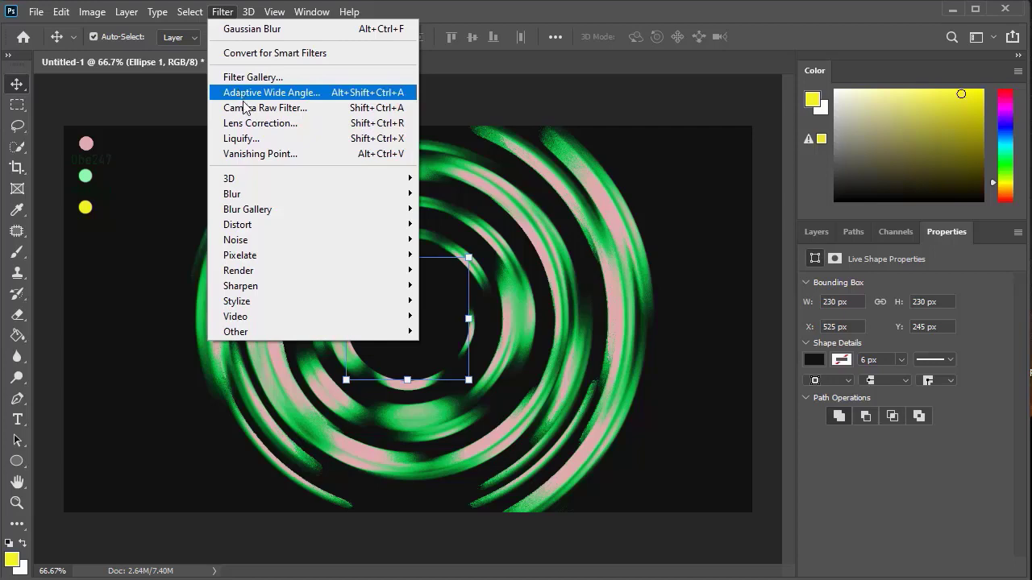
mouse_move(373, 203)
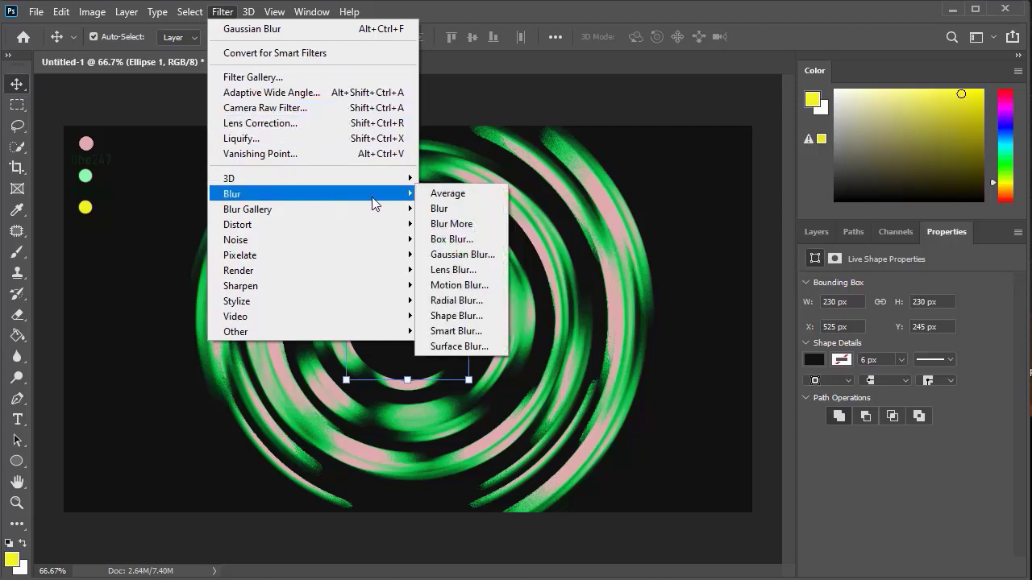
click(457, 255)
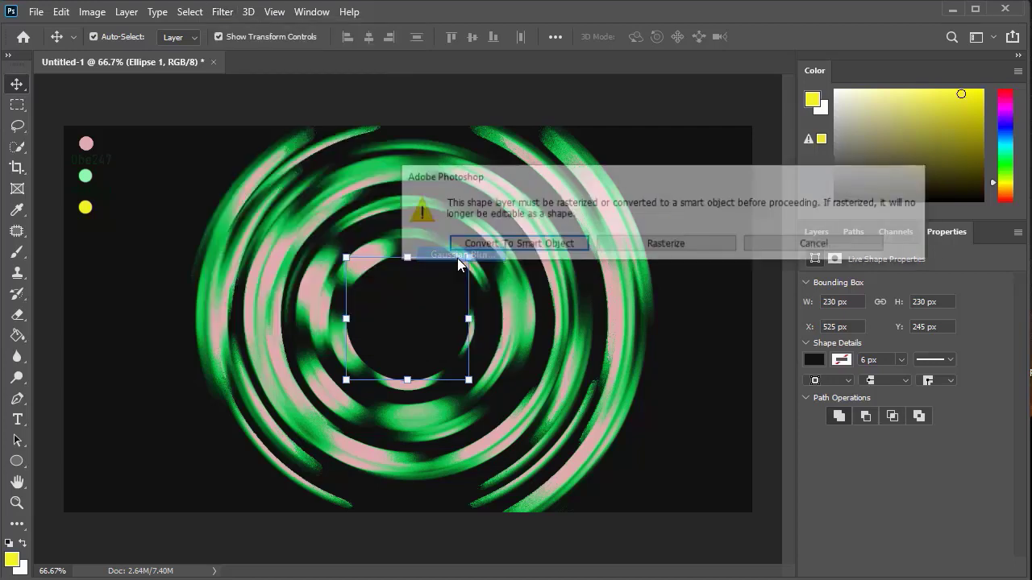
click(535, 243)
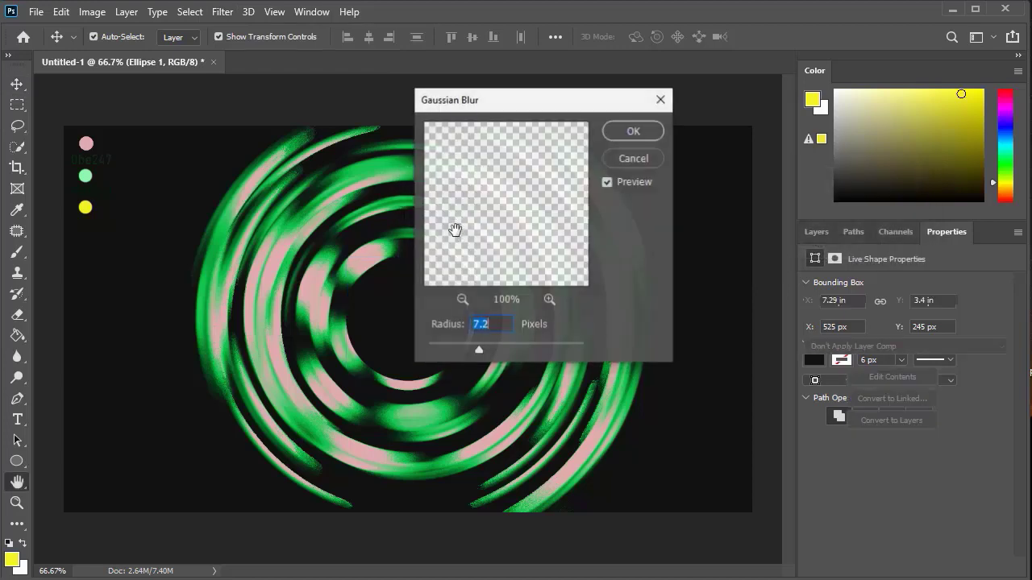
drag(480, 352, 478, 353)
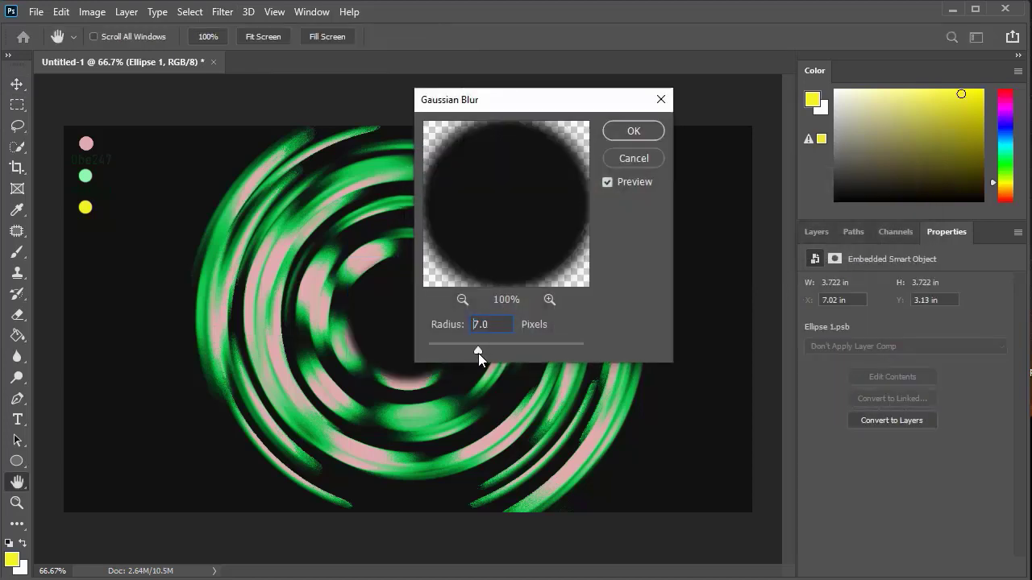
click(633, 131)
Step: Convert the blurred circle, highlights and Swirl layers together into a single smart object
key(v)
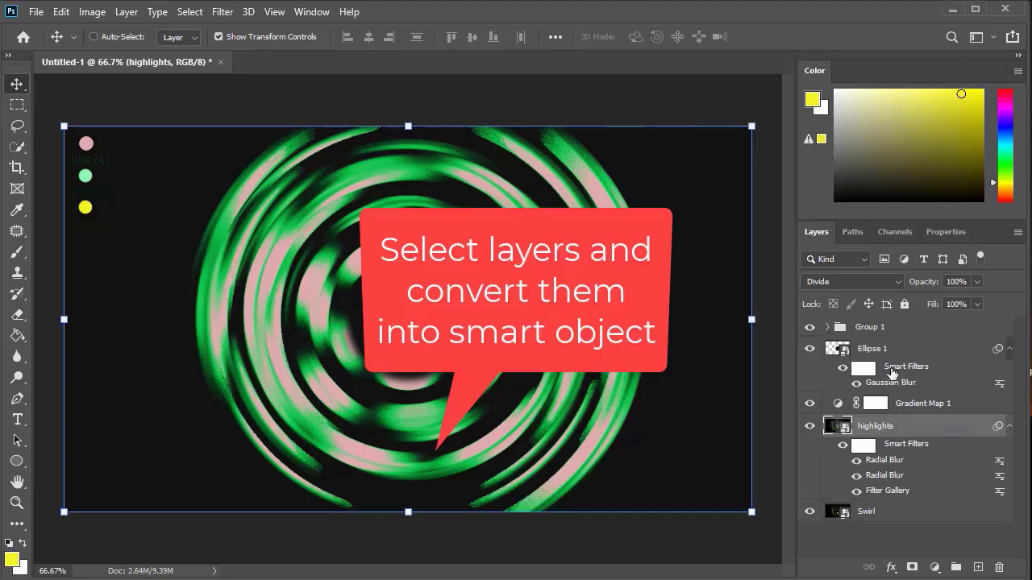
click(890, 353)
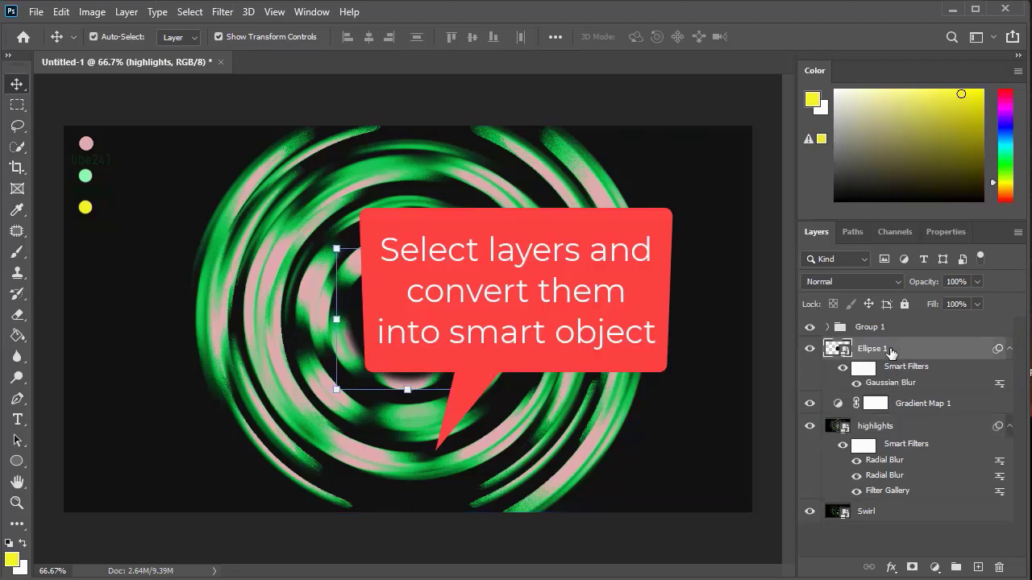
ctrl+click(884, 426)
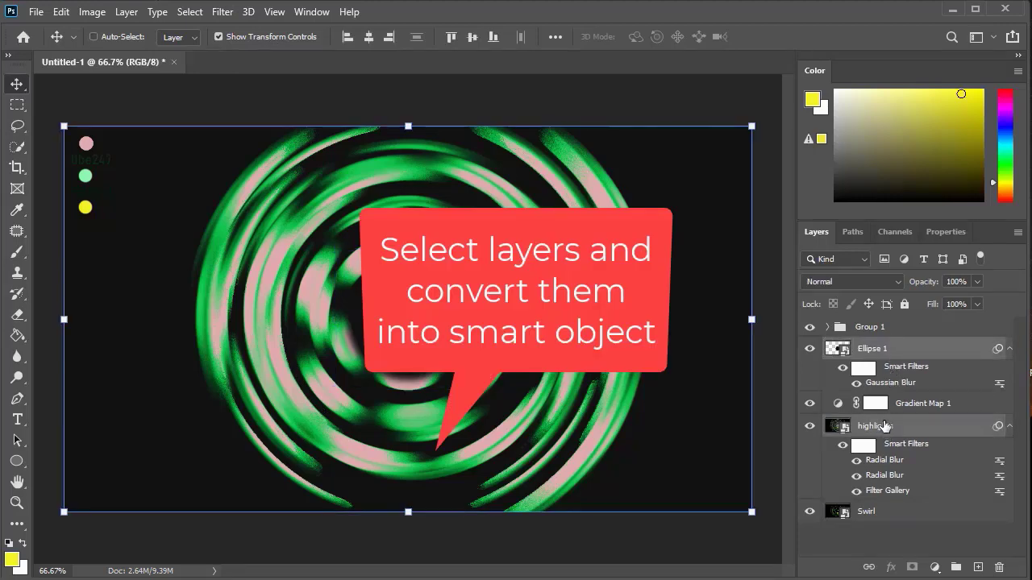
ctrl+click(897, 513)
right_click(935, 348)
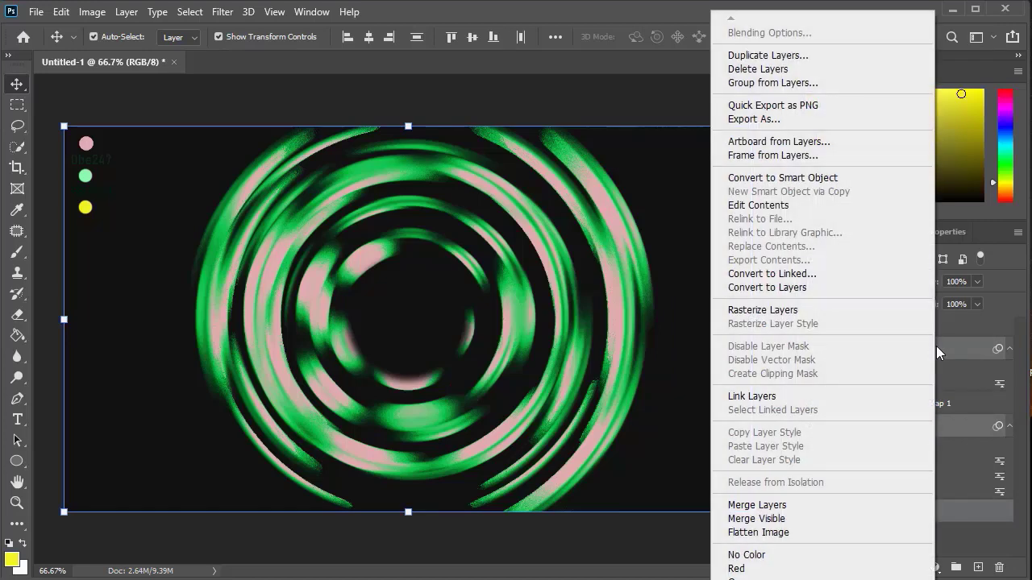
click(761, 178)
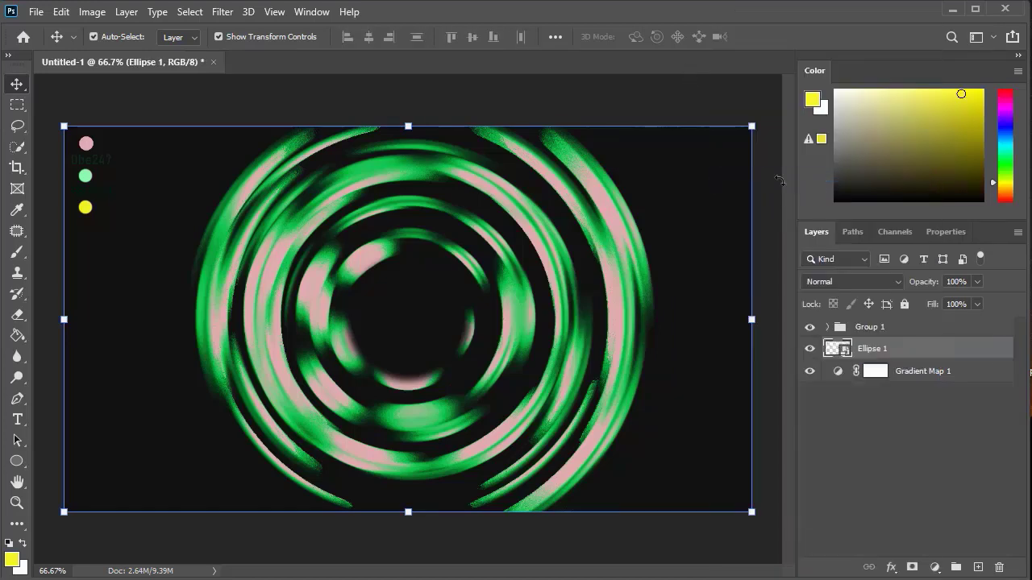
Step: Apply the Camera Raw Filter to the combined smart object with Texture +23, Clarity -70 and Dehaze +17
click(222, 13)
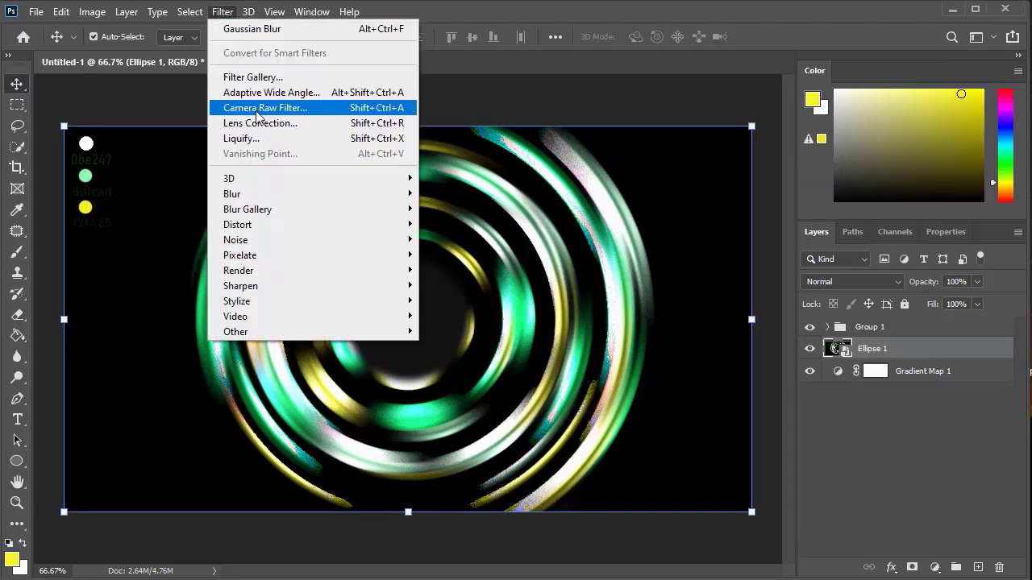
click(258, 109)
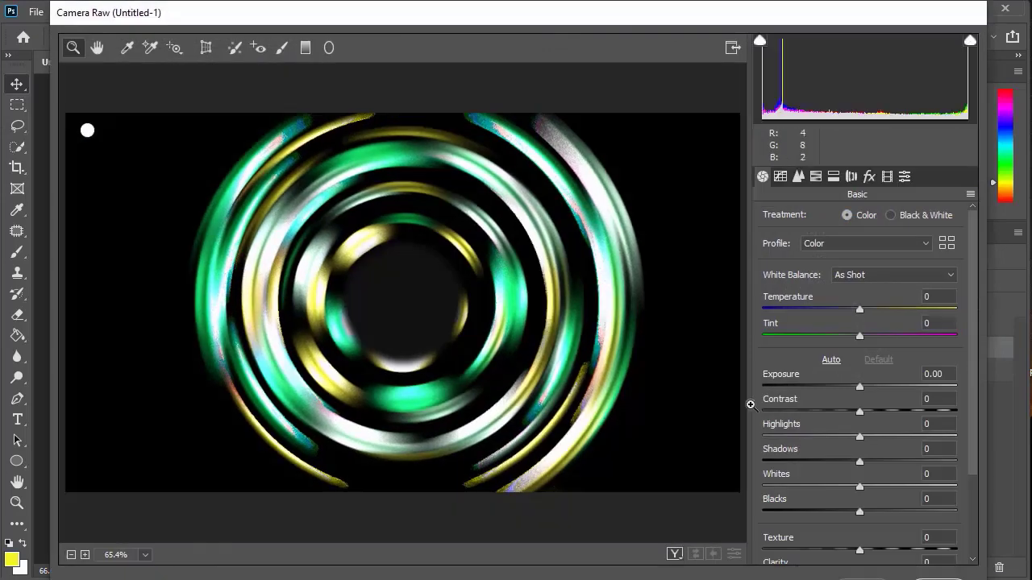
drag(963, 430, 966, 518)
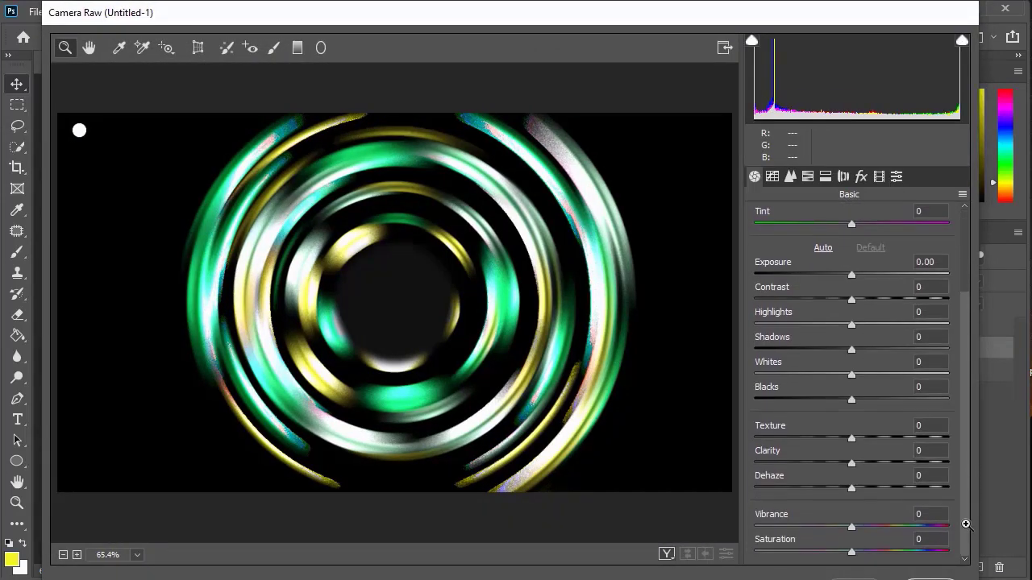
drag(853, 440, 876, 445)
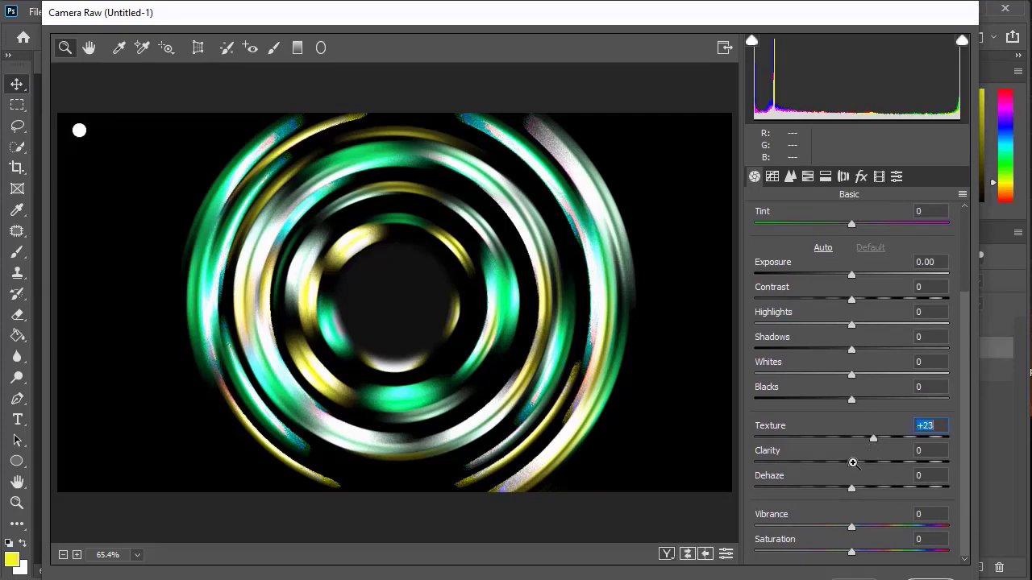
drag(853, 463, 767, 470)
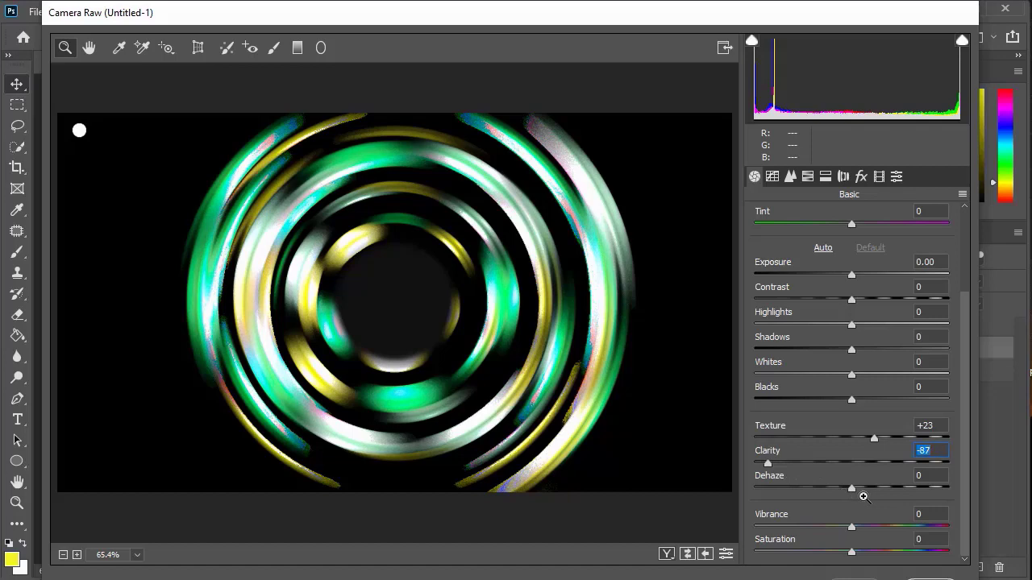
drag(766, 463, 780, 469)
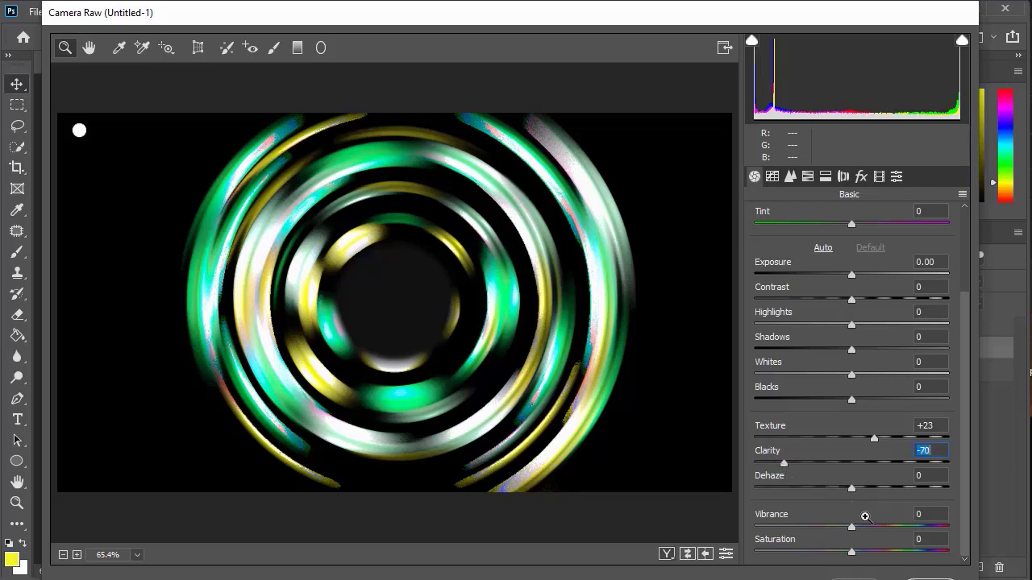
drag(851, 489, 865, 490)
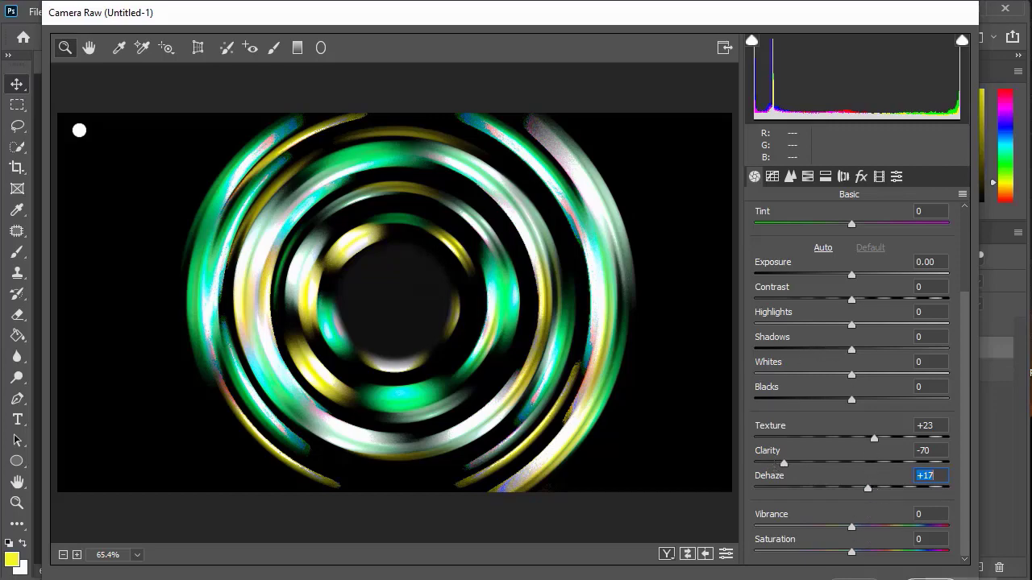
click(945, 579)
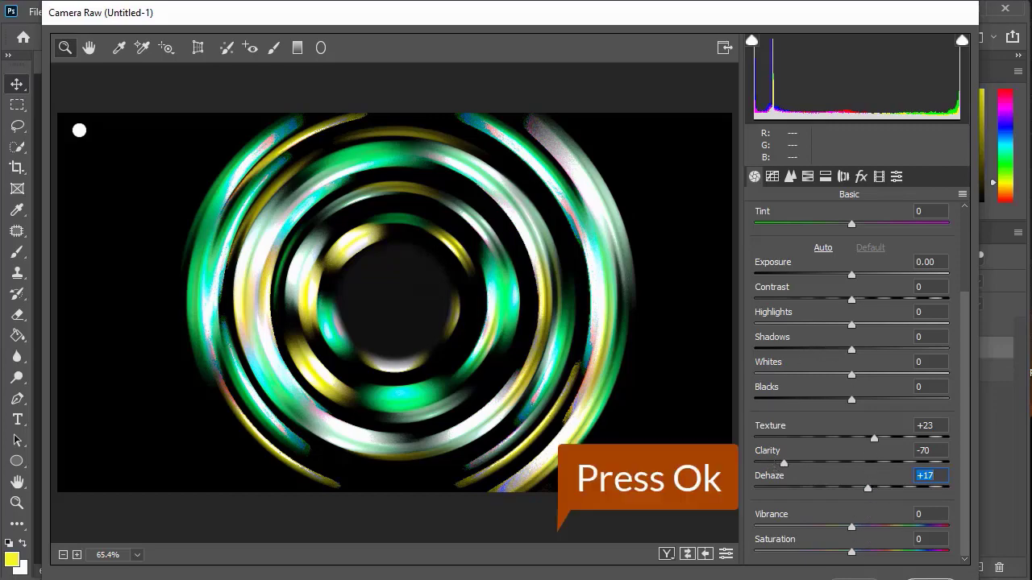
key(m)
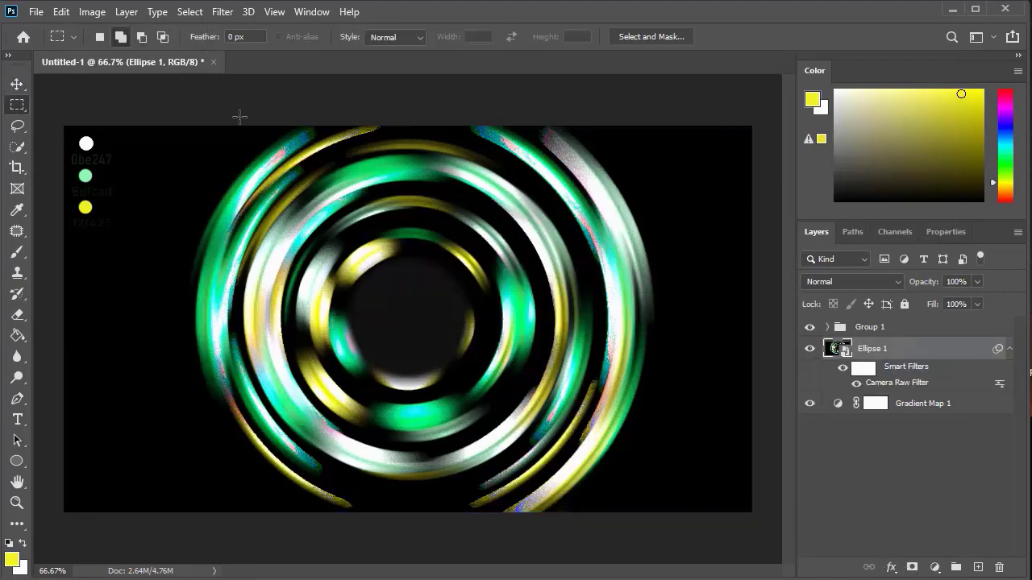